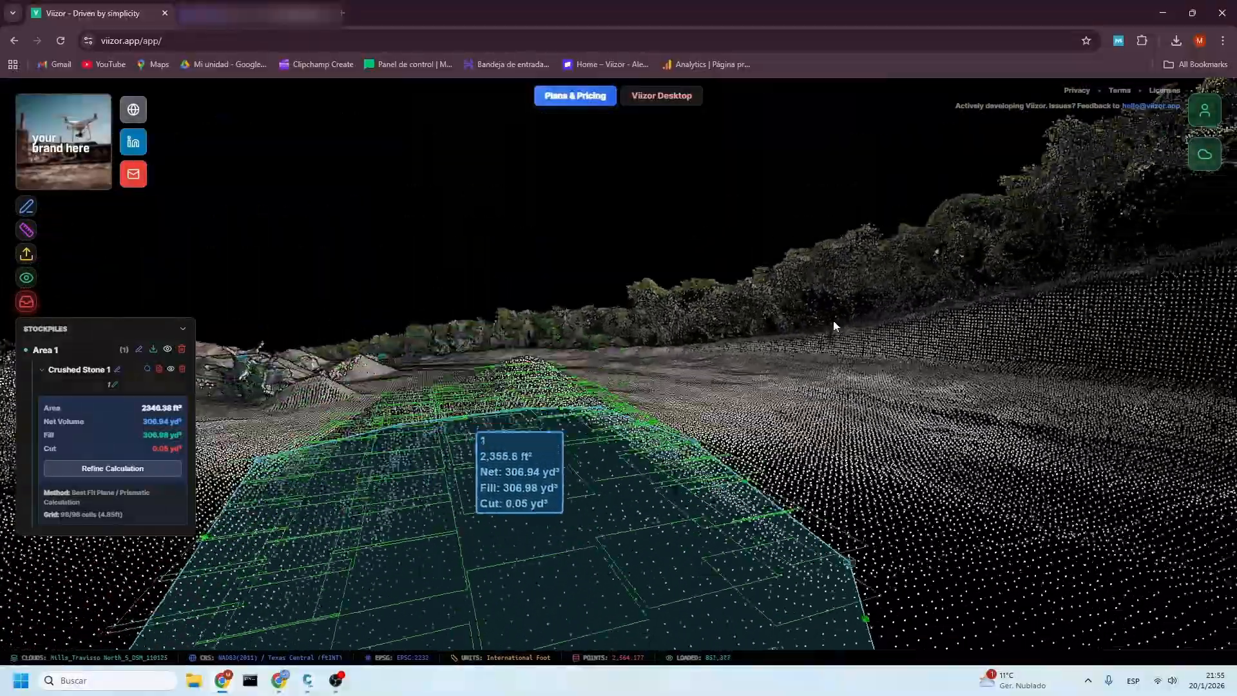
Step: Refine the Crushed Stone 1 volume calculation in several successive passes
right_drag(619, 519, 815, 320)
click(109, 463)
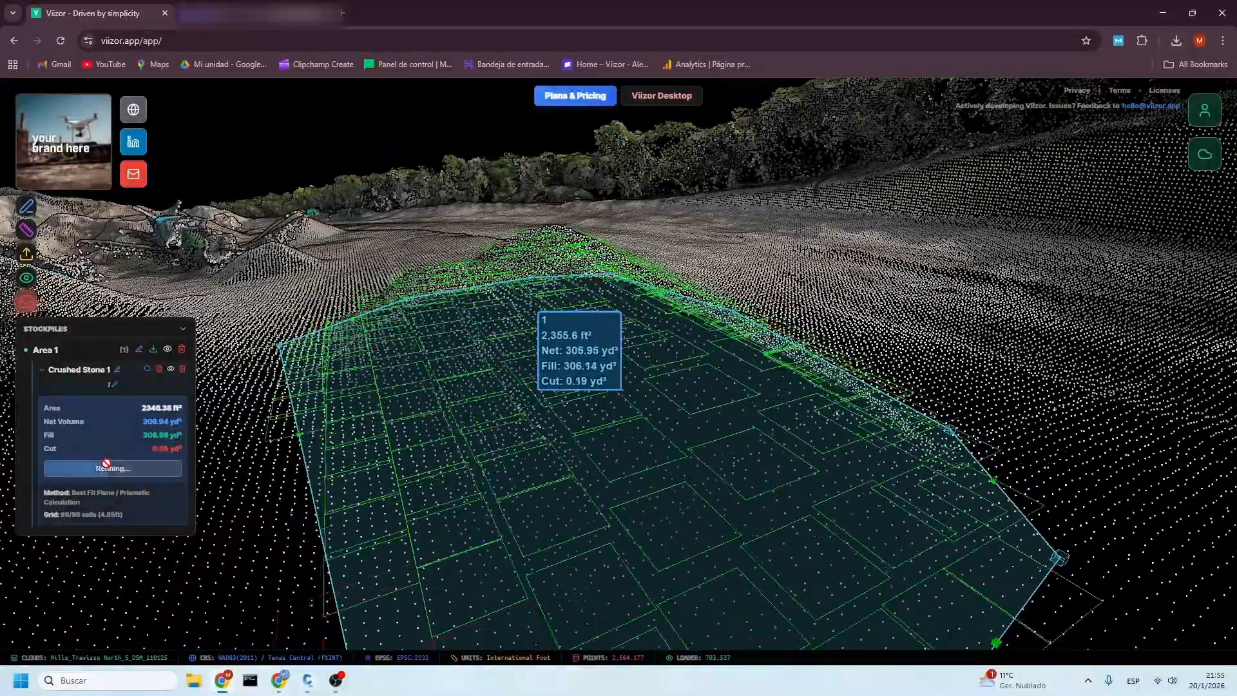
click(108, 468)
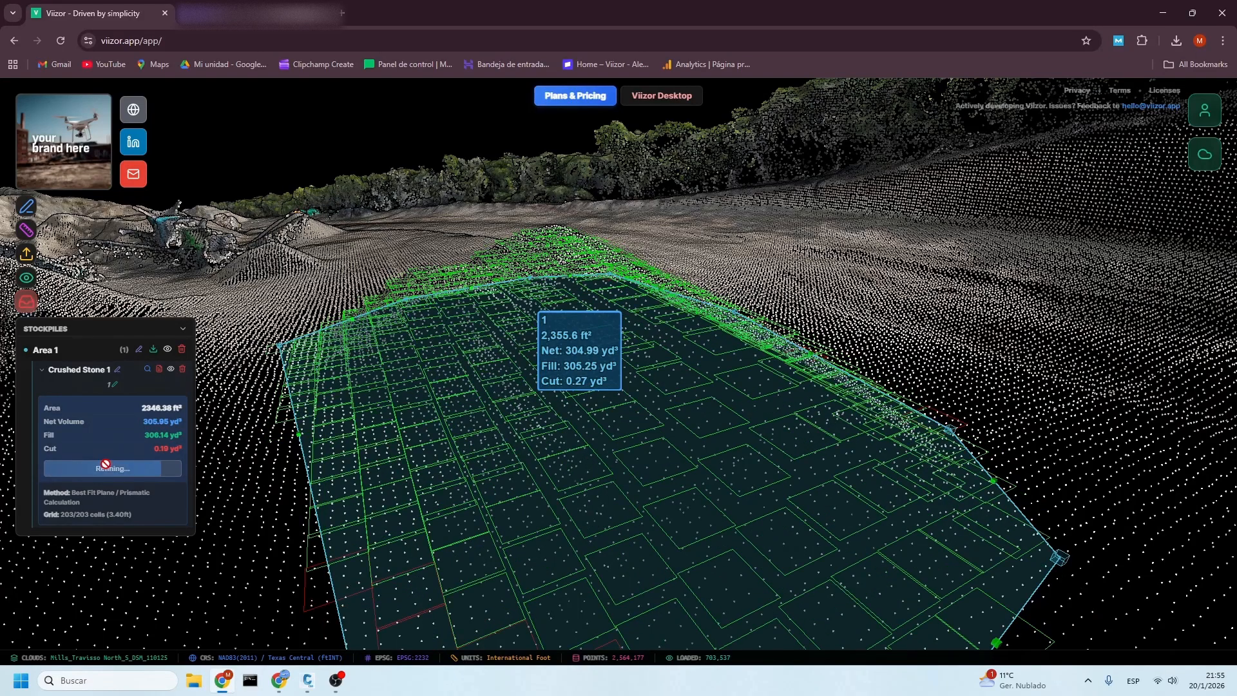
click(107, 469)
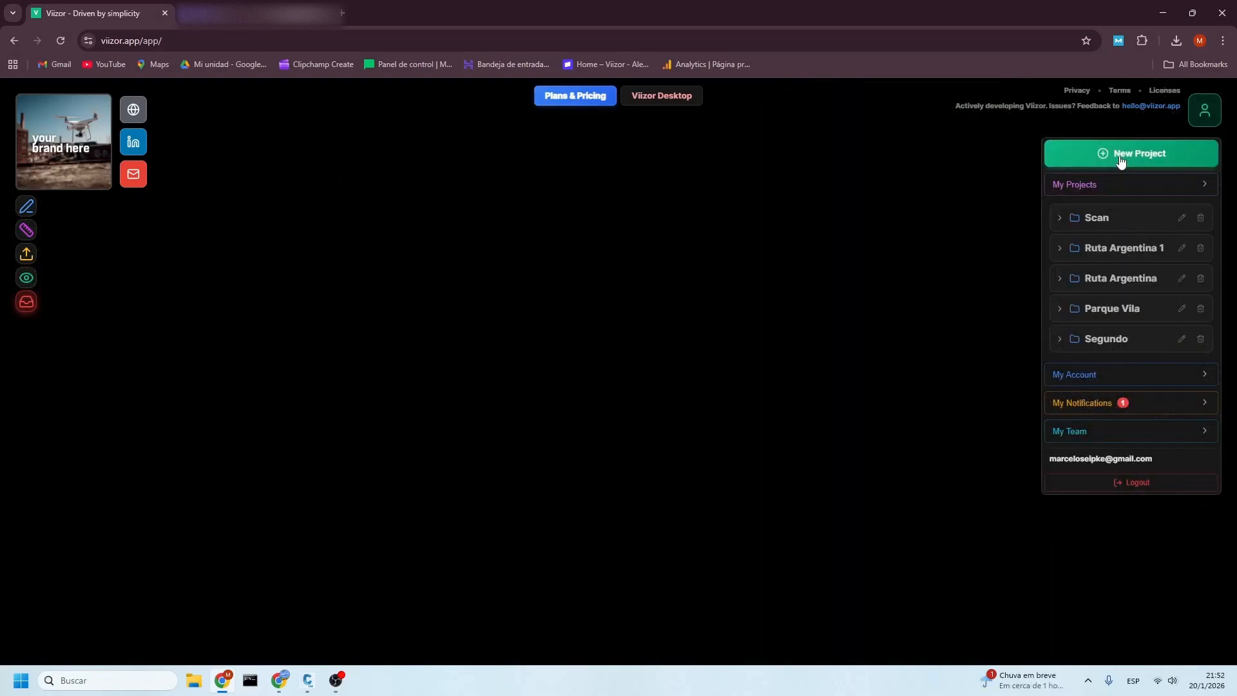
Step: Create a project named Stockpiles Calculation and upload the point cloud Mills_Travisso North_S_DSM_110125.laz
click(1121, 159)
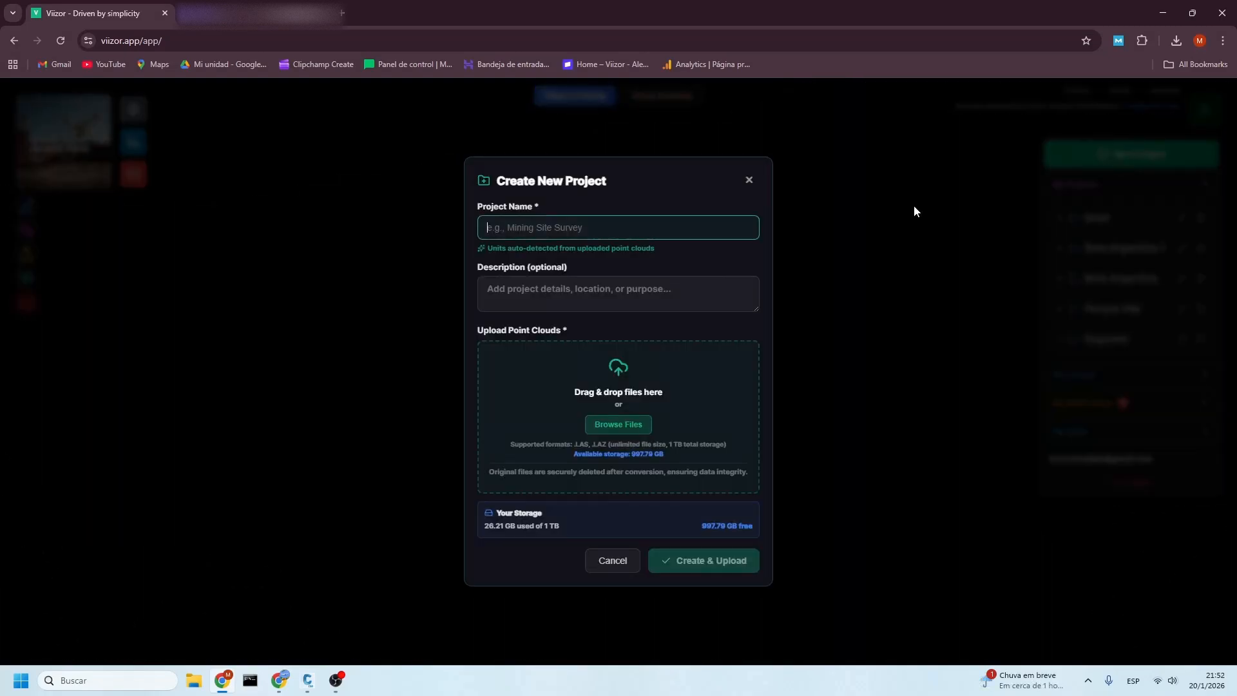
text(Stok)
click(615, 419)
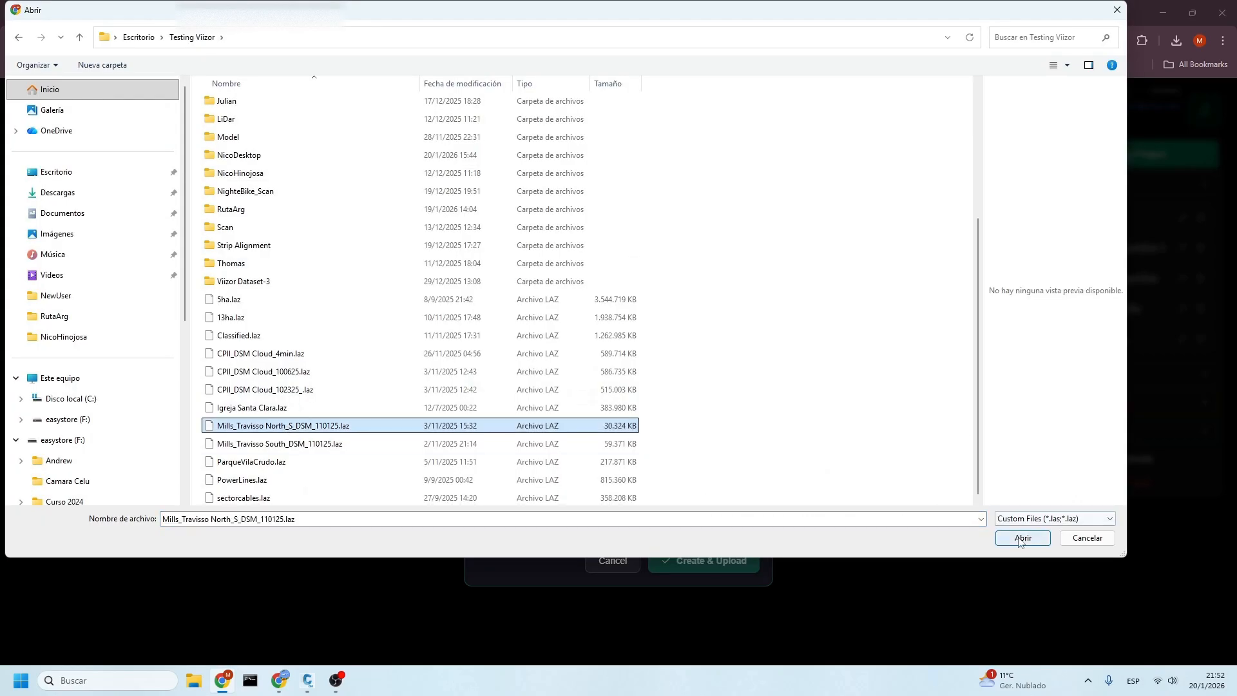
click(1022, 538)
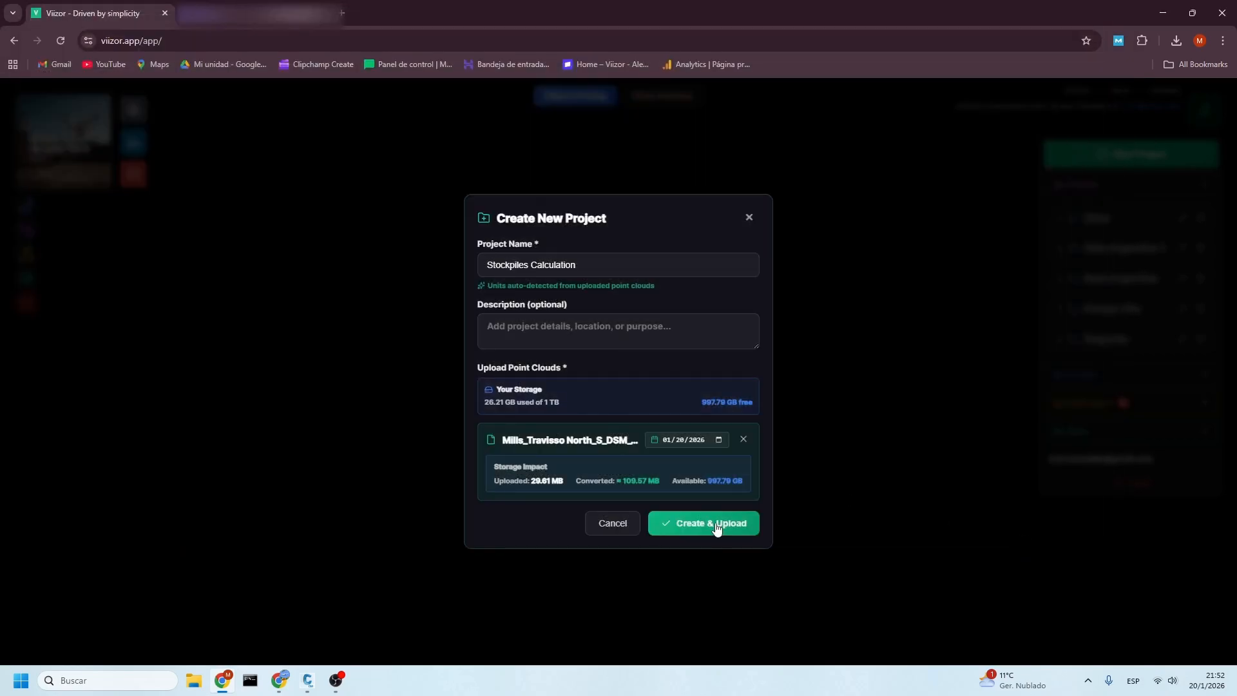
click(714, 527)
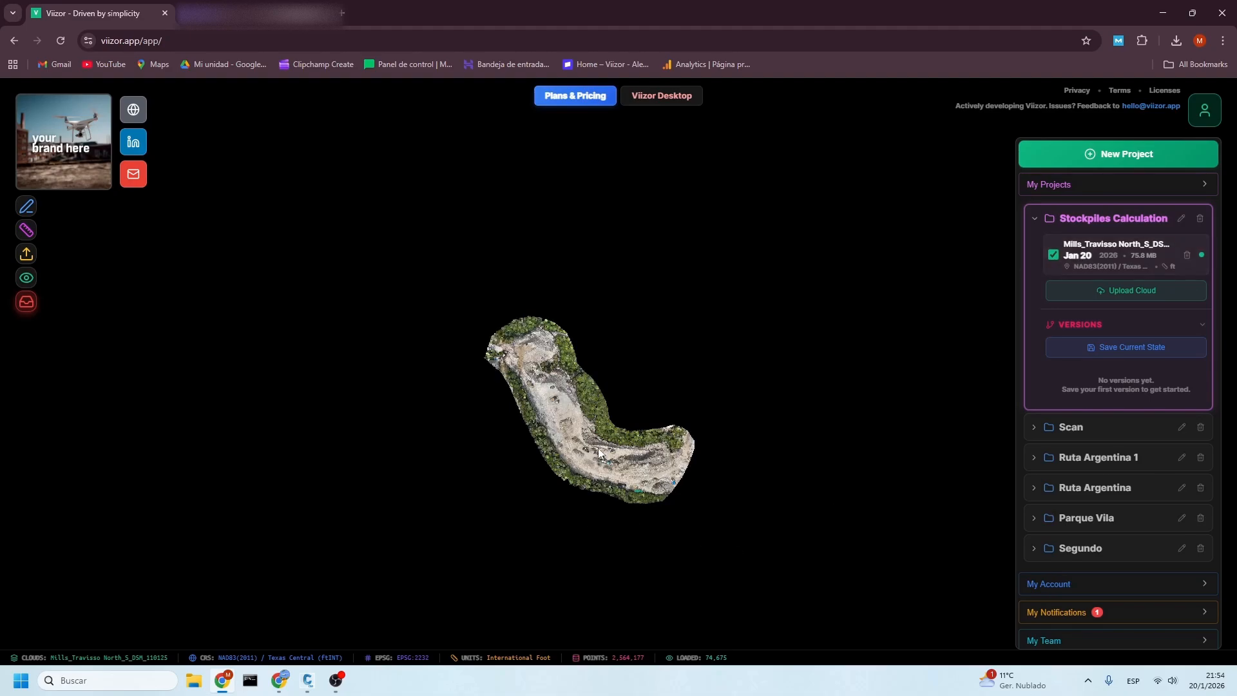
Step: Close the project list and create an area of interest category named Area 1 for the isolated stockpile
scroll(600, 459, up, 10)
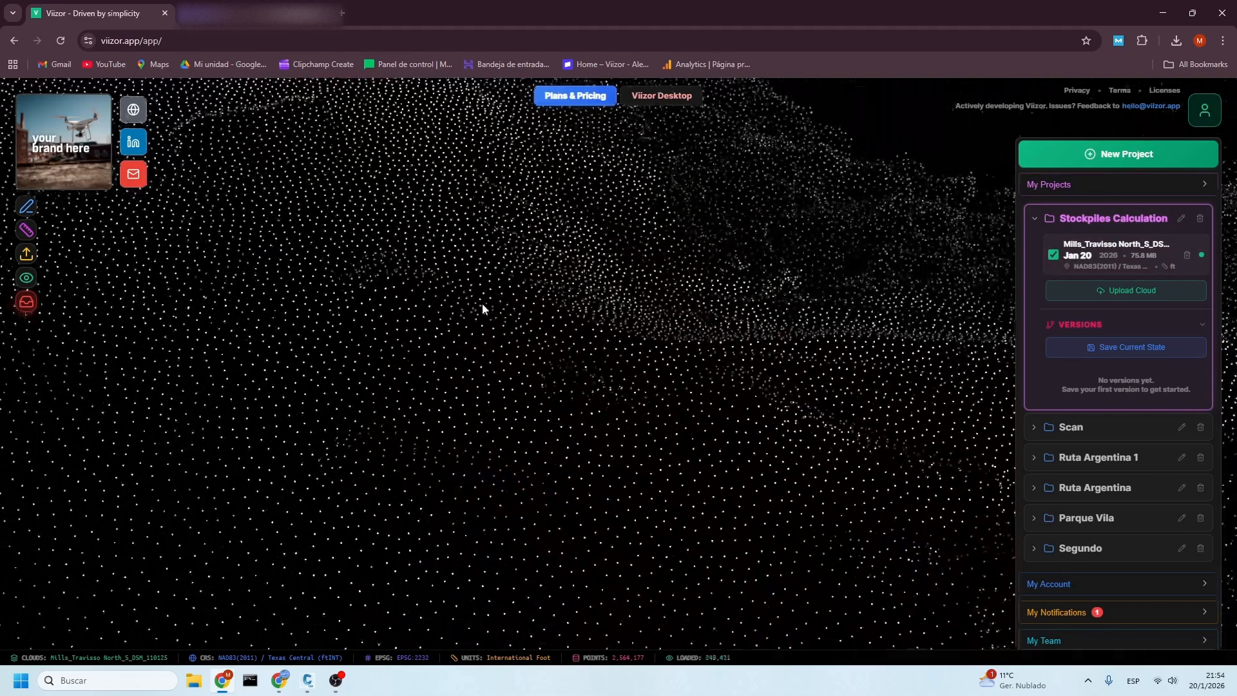
drag(564, 418, 743, 481)
drag(857, 413, 565, 390)
drag(425, 360, 436, 372)
scroll(447, 387, up, 5)
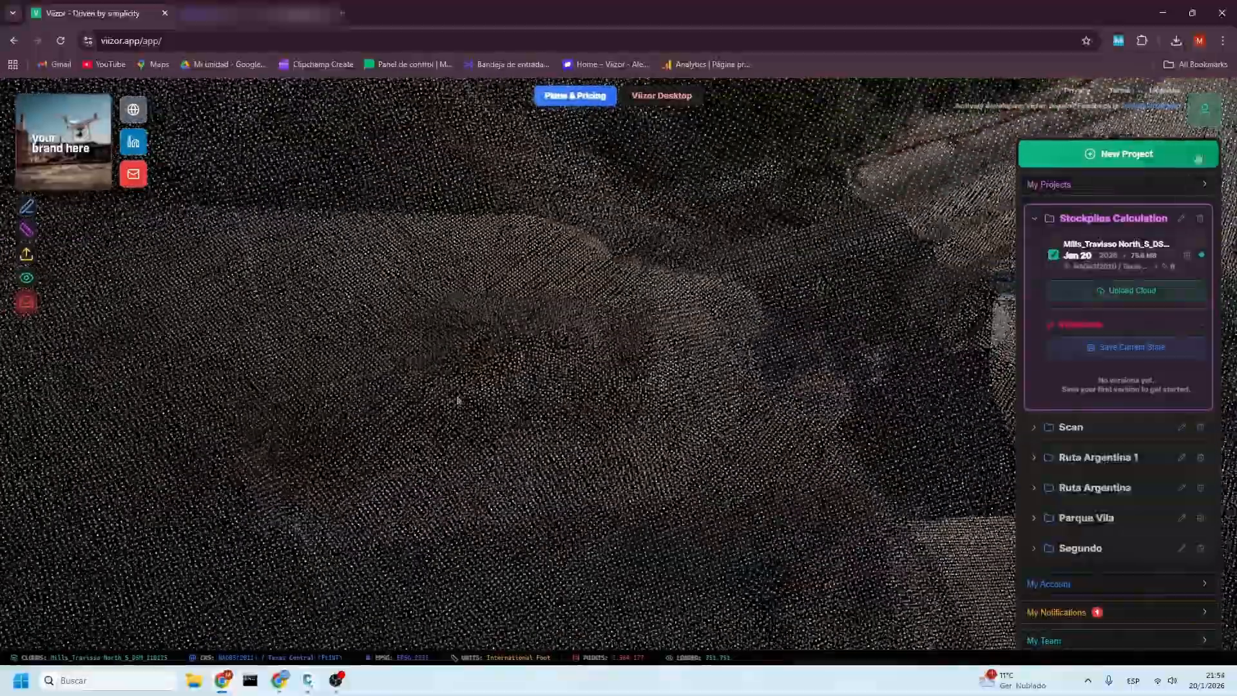
click(1205, 118)
drag(535, 309, 660, 348)
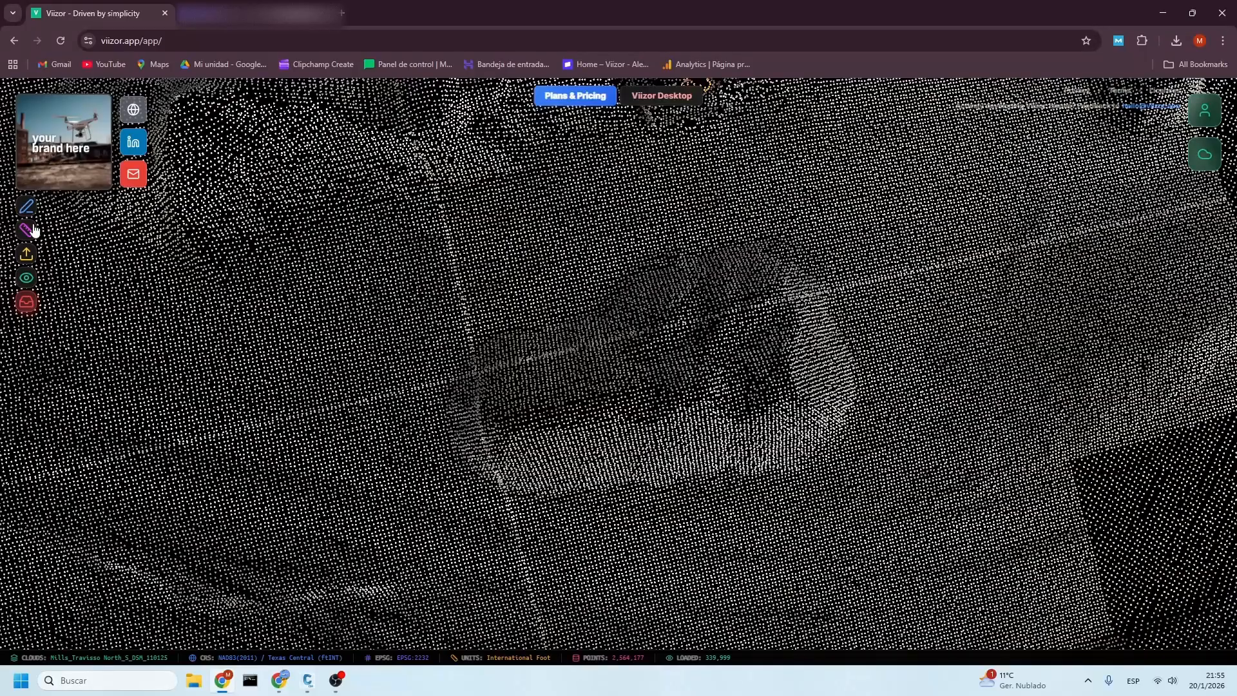
click(31, 229)
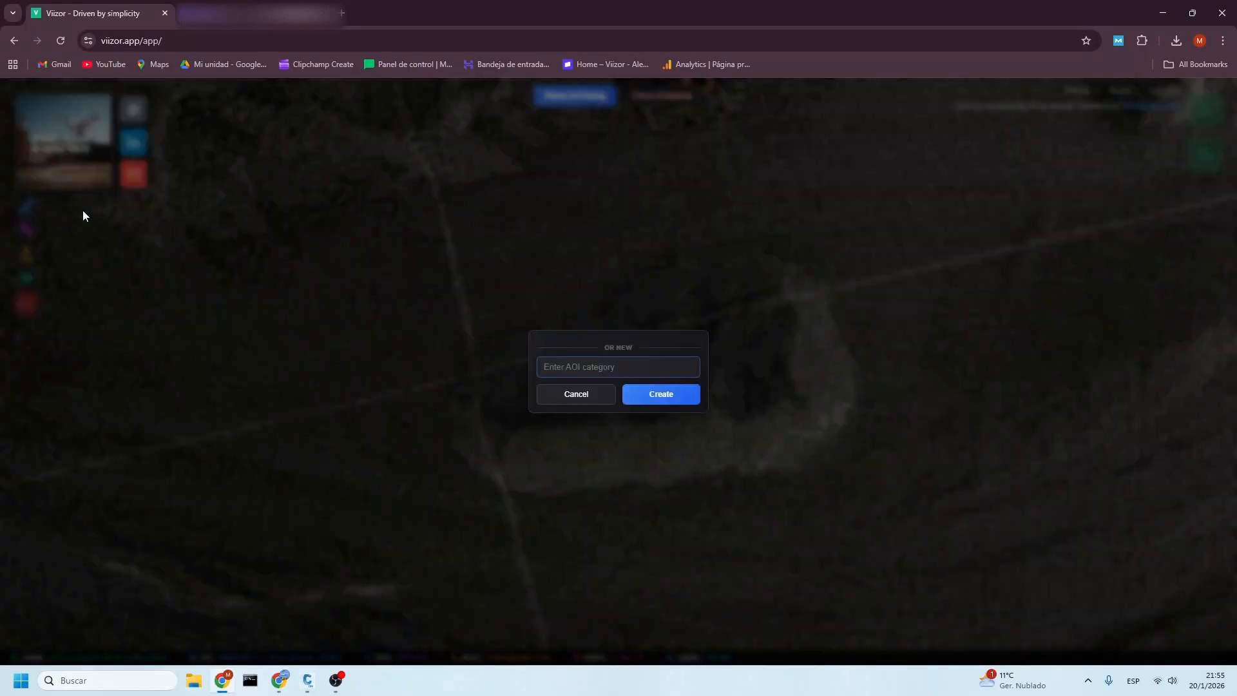
text(Area 1)
key(Return)
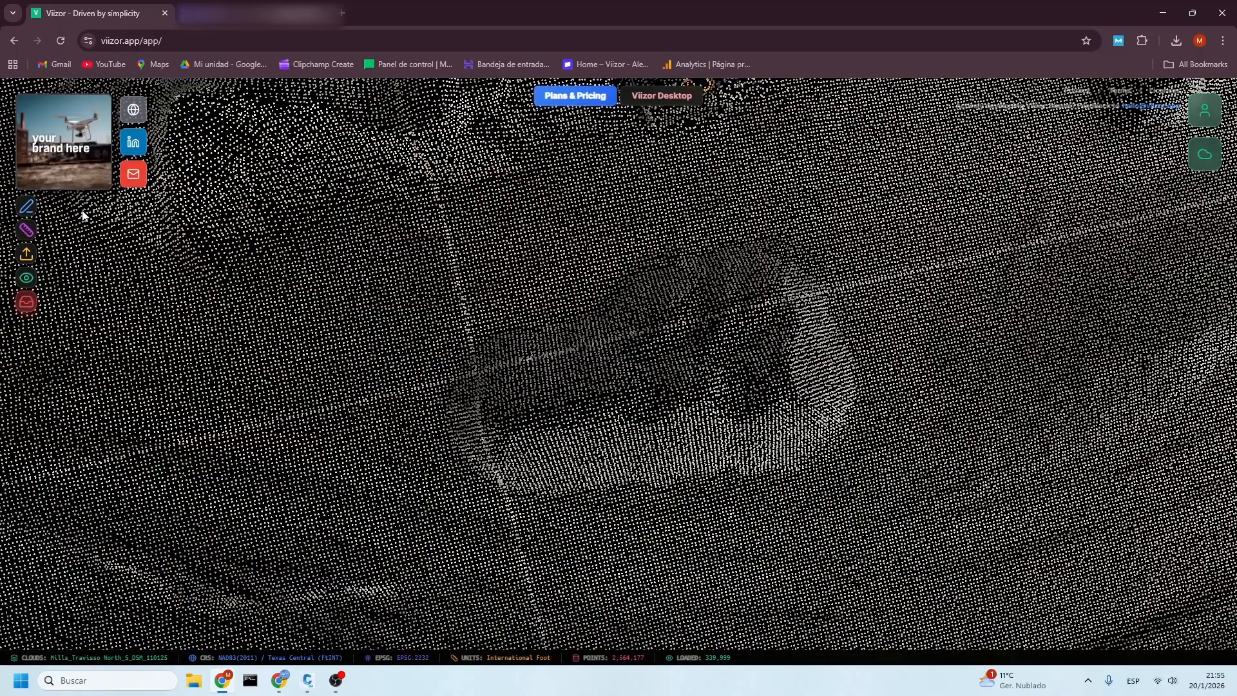
Step: Outline the base of the stockpile with a closed area of interest polygon just outside its edges
click(428, 411)
click(458, 318)
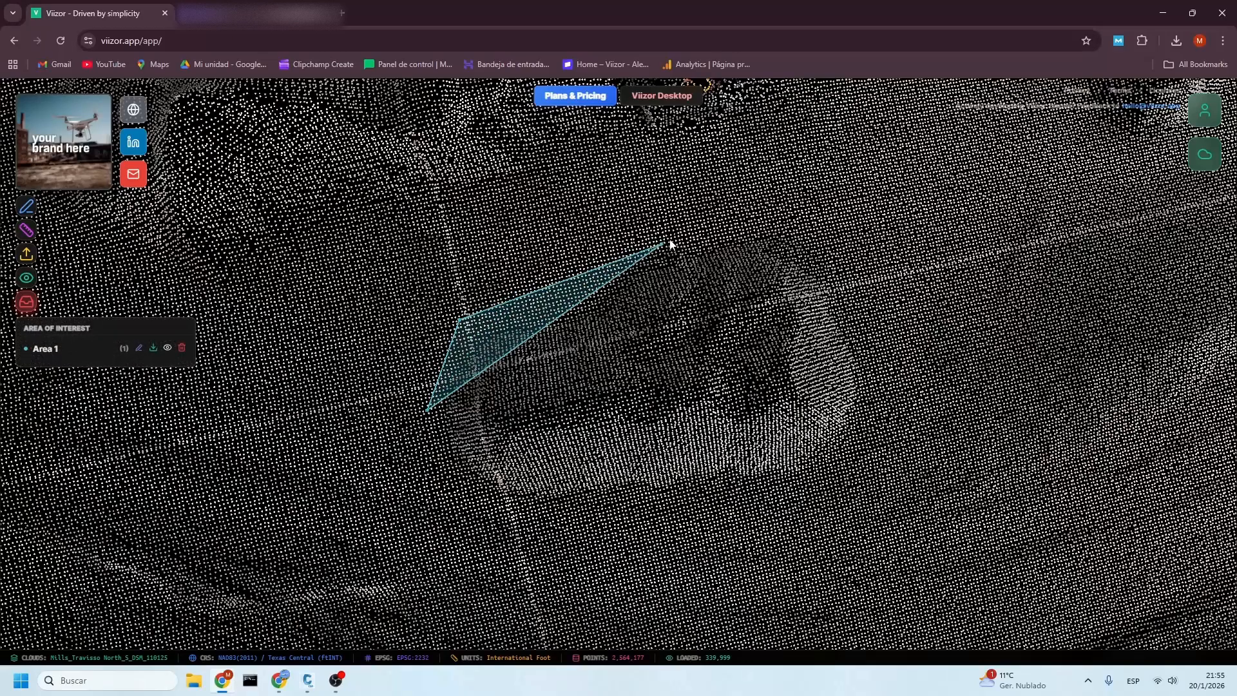
click(739, 217)
click(844, 276)
click(872, 381)
click(857, 455)
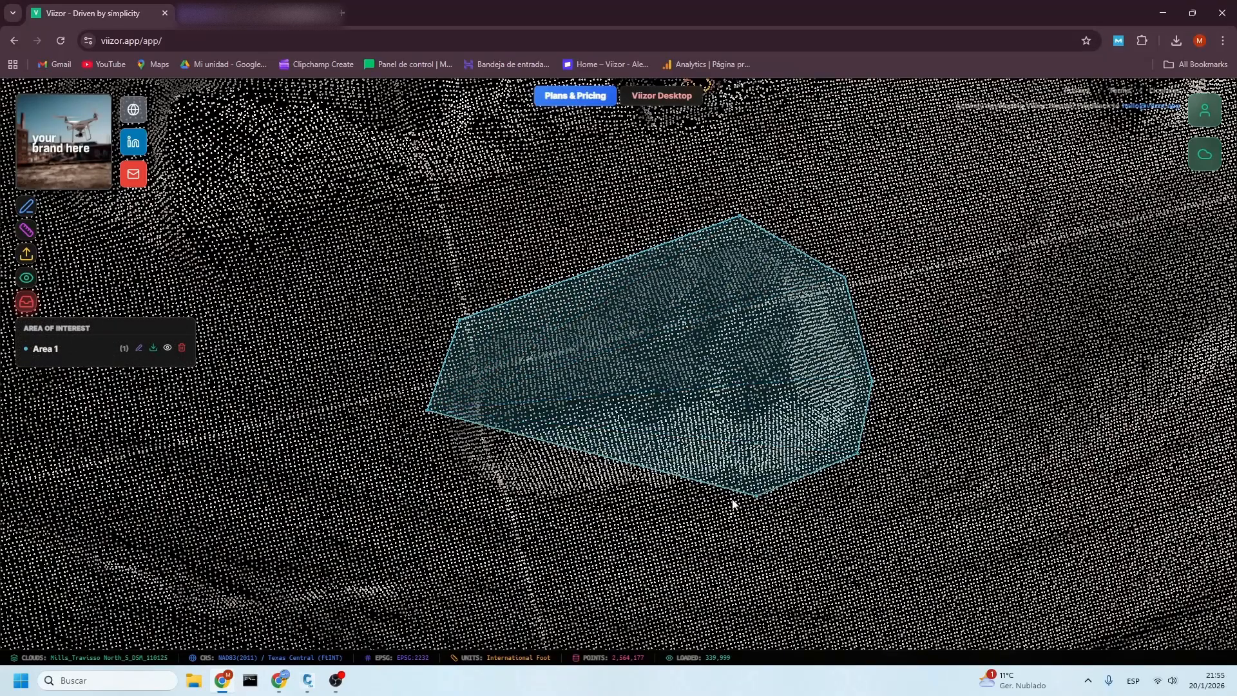
click(688, 502)
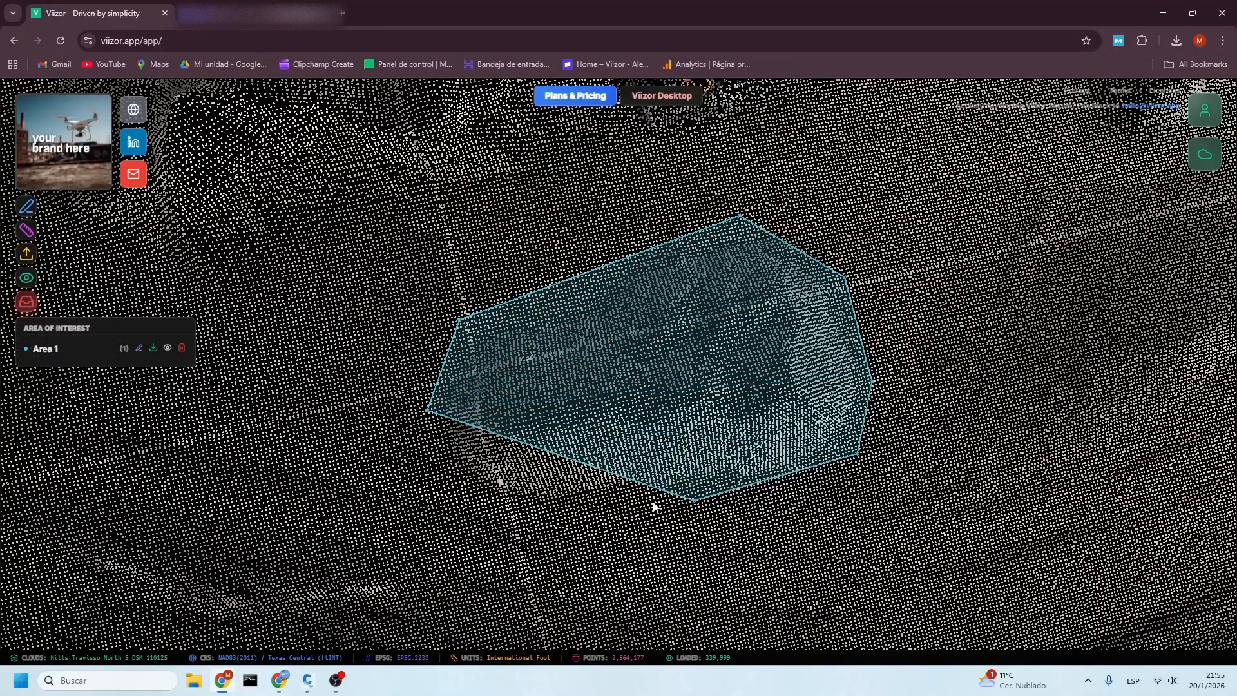
double_click(454, 484)
key(Return)
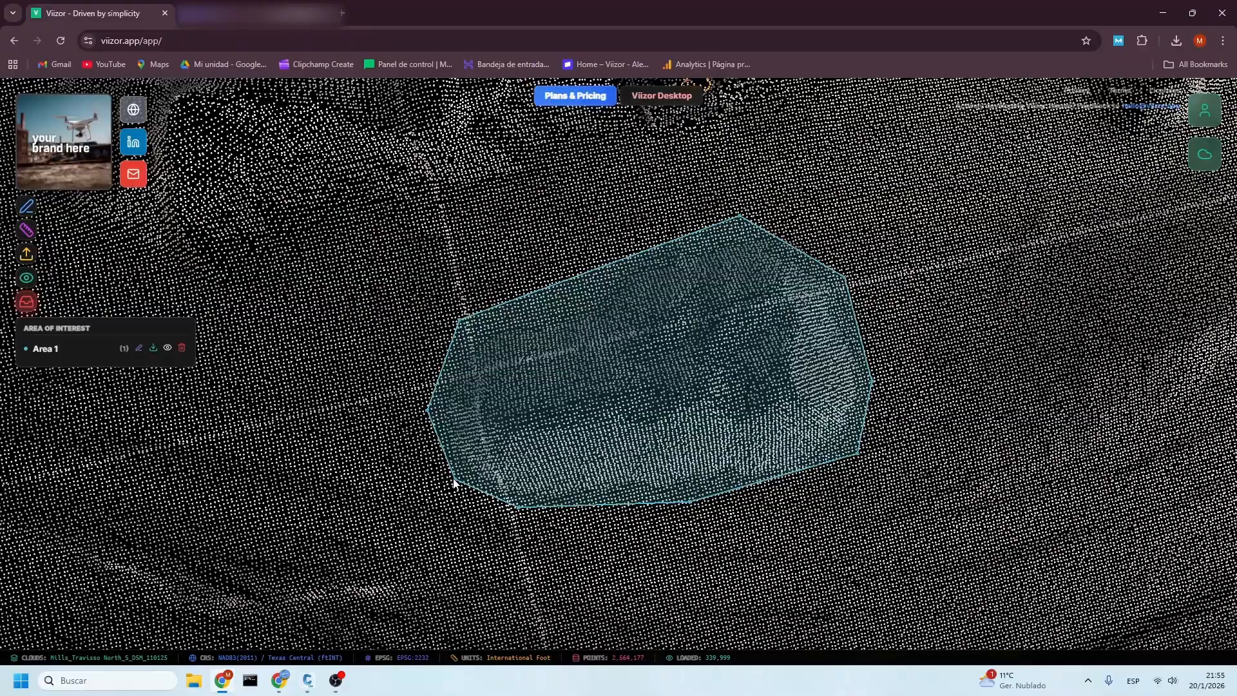
Step: Run a stockpile calculation on polygon Area 1 - 1 with category Aggregates & Stone and material Crushed Stone
drag(582, 397, 777, 241)
mouse_move(699, 342)
mouse_down()
mouse_move(582, 512)
mouse_move(503, 489)
mouse_up()
scroll(503, 490, down, 2)
click(27, 208)
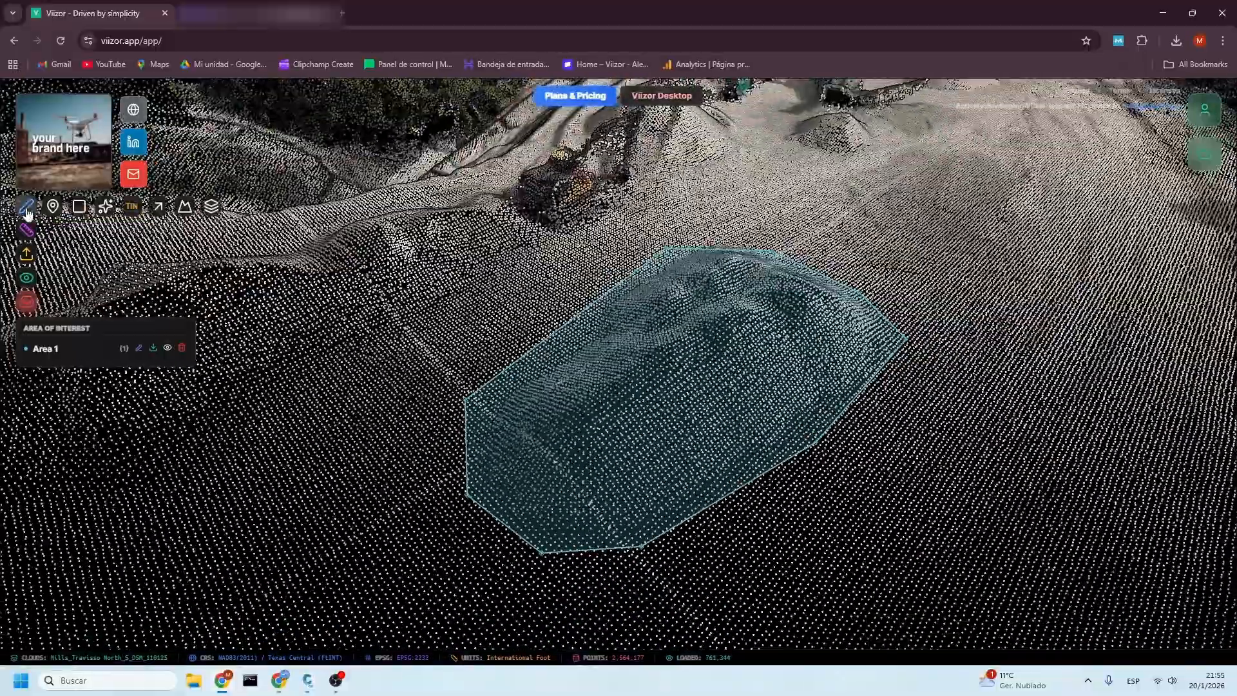
click(184, 207)
click(633, 296)
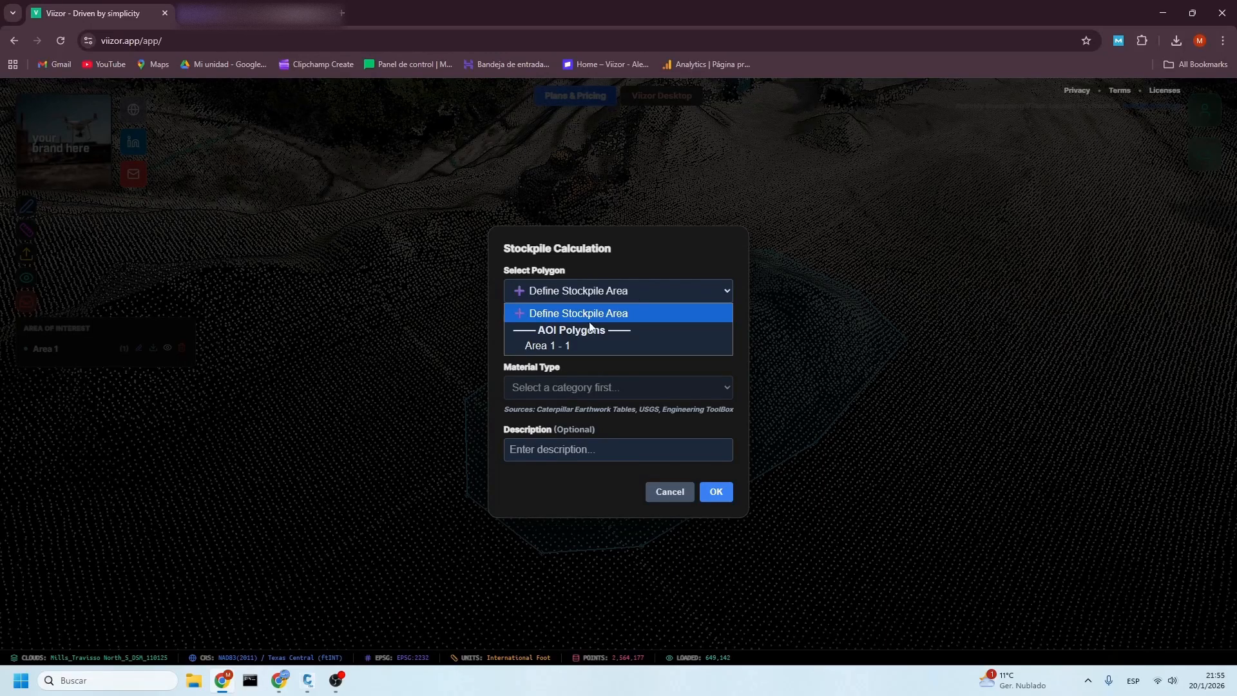
click(571, 348)
click(582, 346)
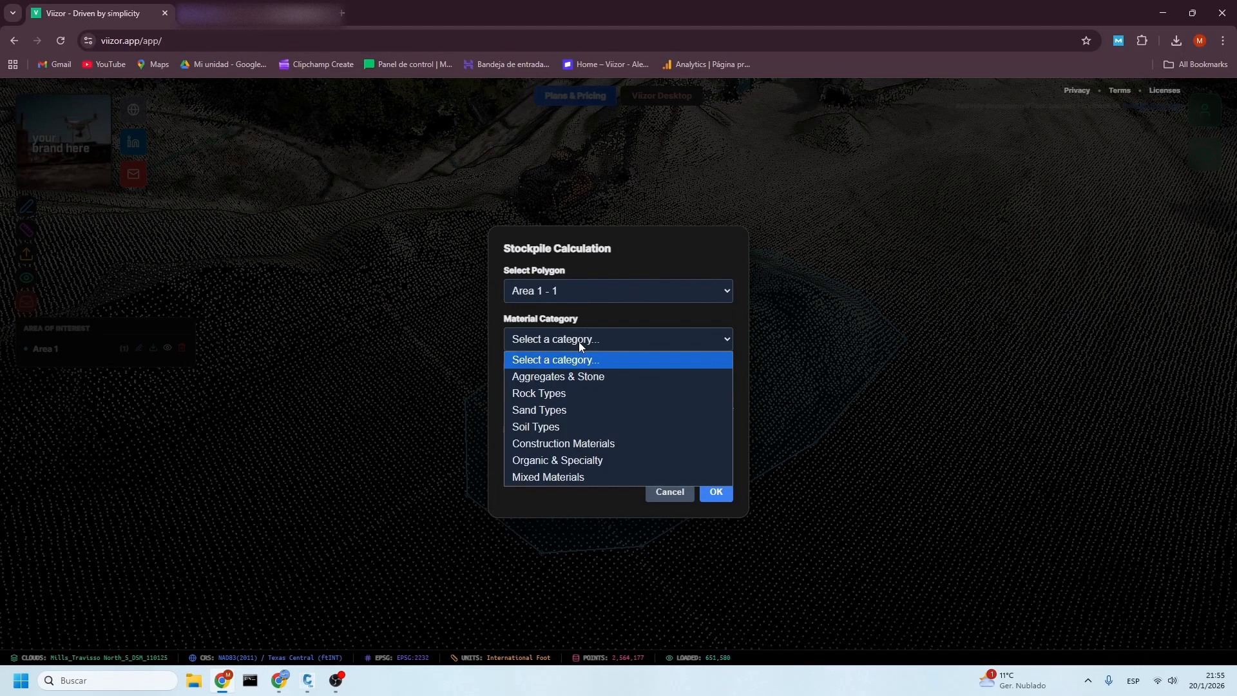
click(579, 375)
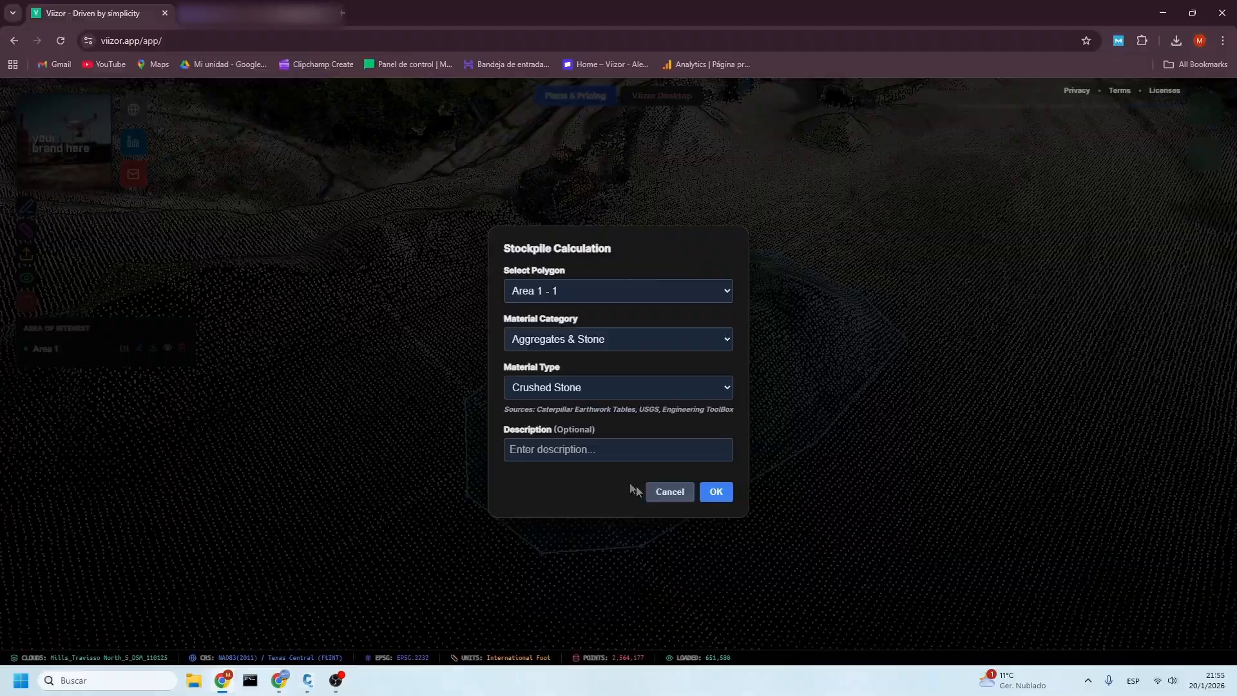
click(718, 496)
Step: Refine the crushed stone stockpile's volume calculation repeatedly to get a much denser cell grid
drag(624, 412, 276, 502)
click(109, 469)
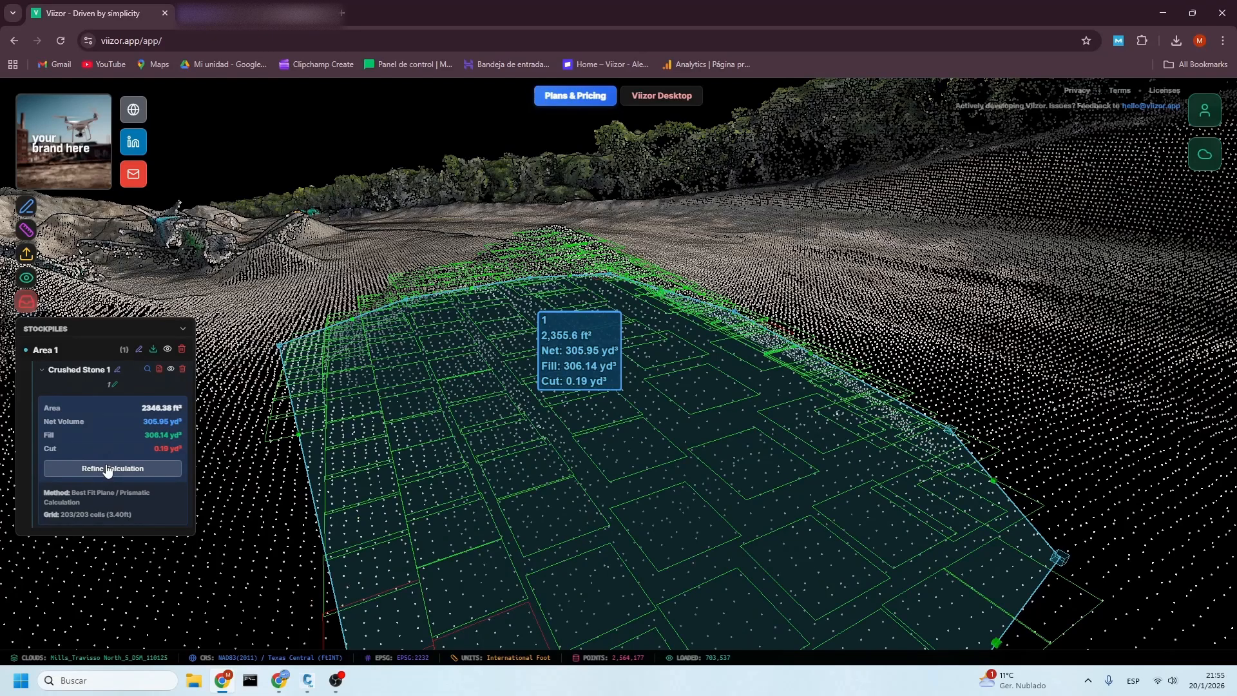
click(108, 469)
click(108, 470)
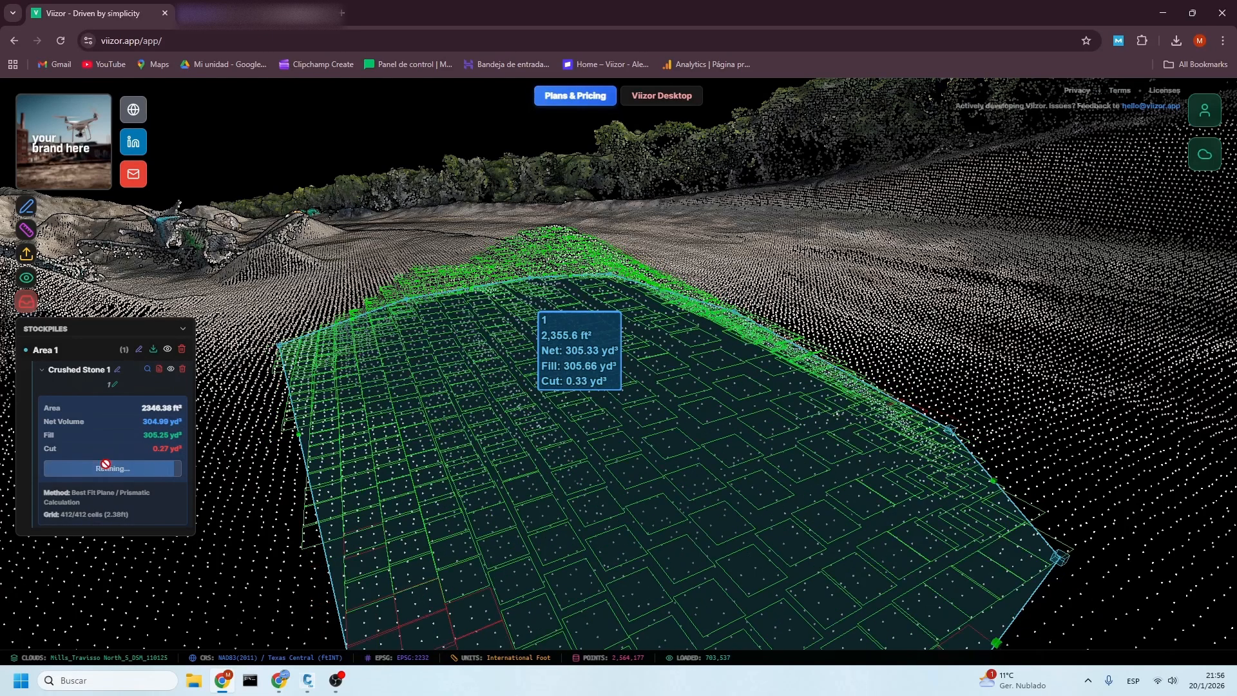
click(118, 474)
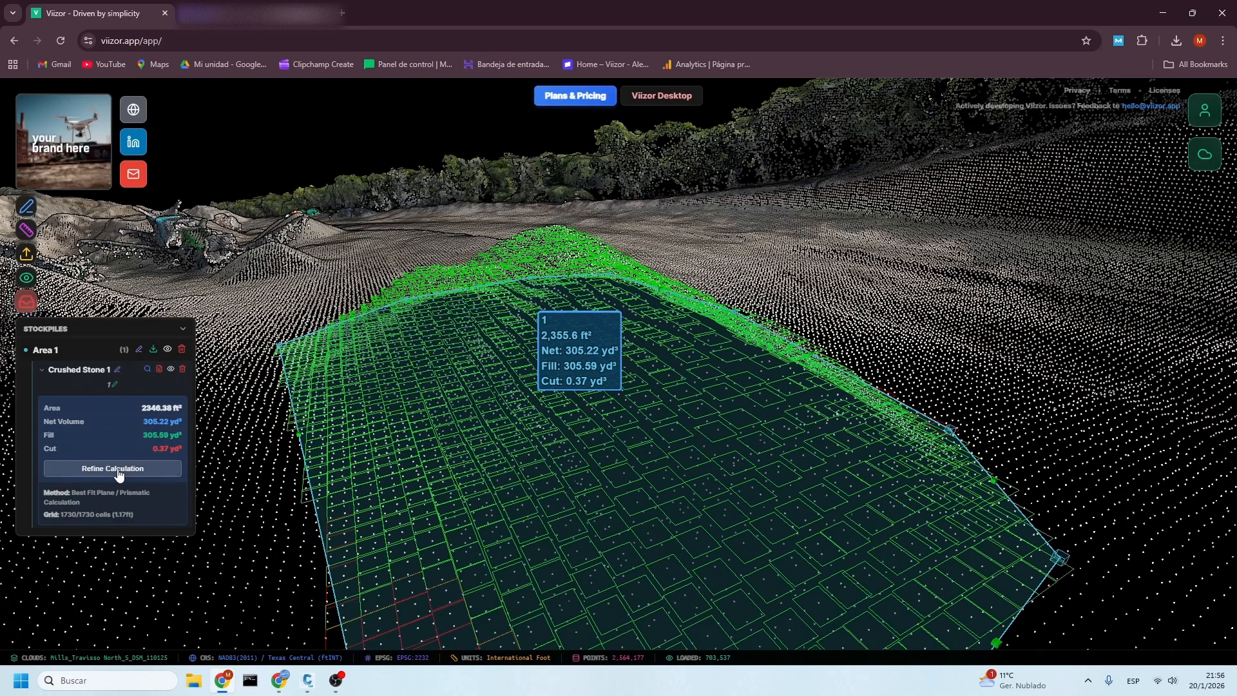
click(119, 475)
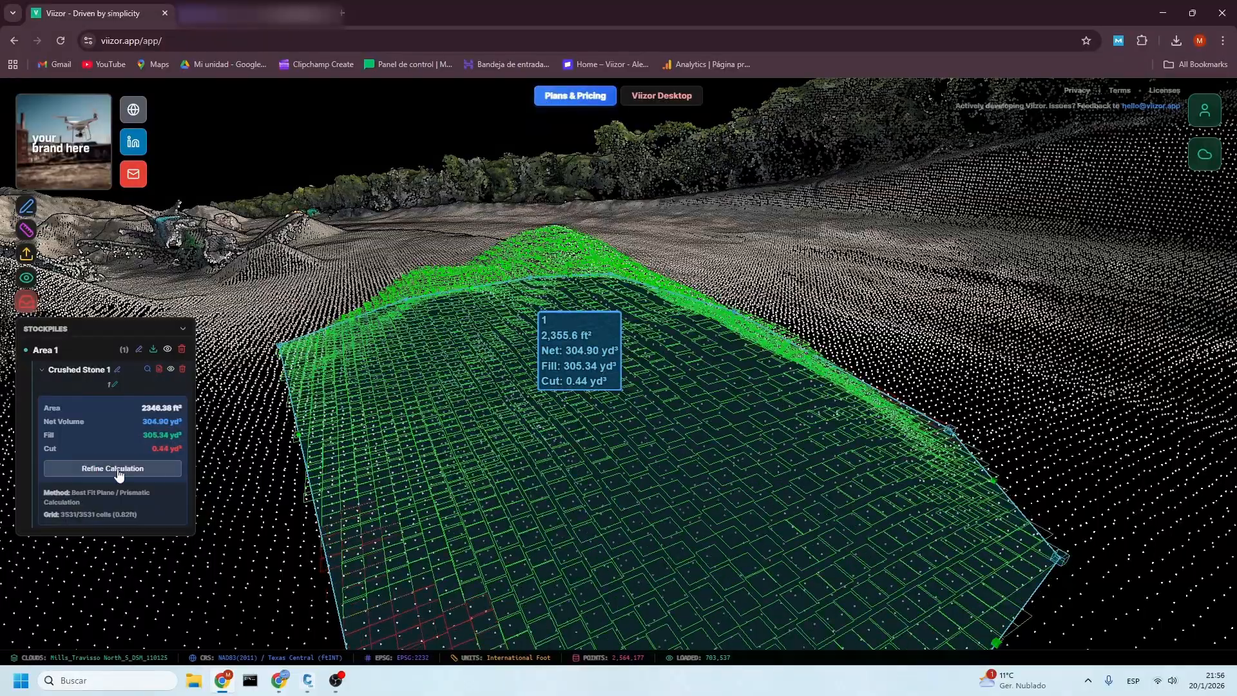
Step: Configure a grid TIN from all point classes with a newly drawn polygon, 1 ft grid spacing and moderate edge control
drag(336, 396, 621, 348)
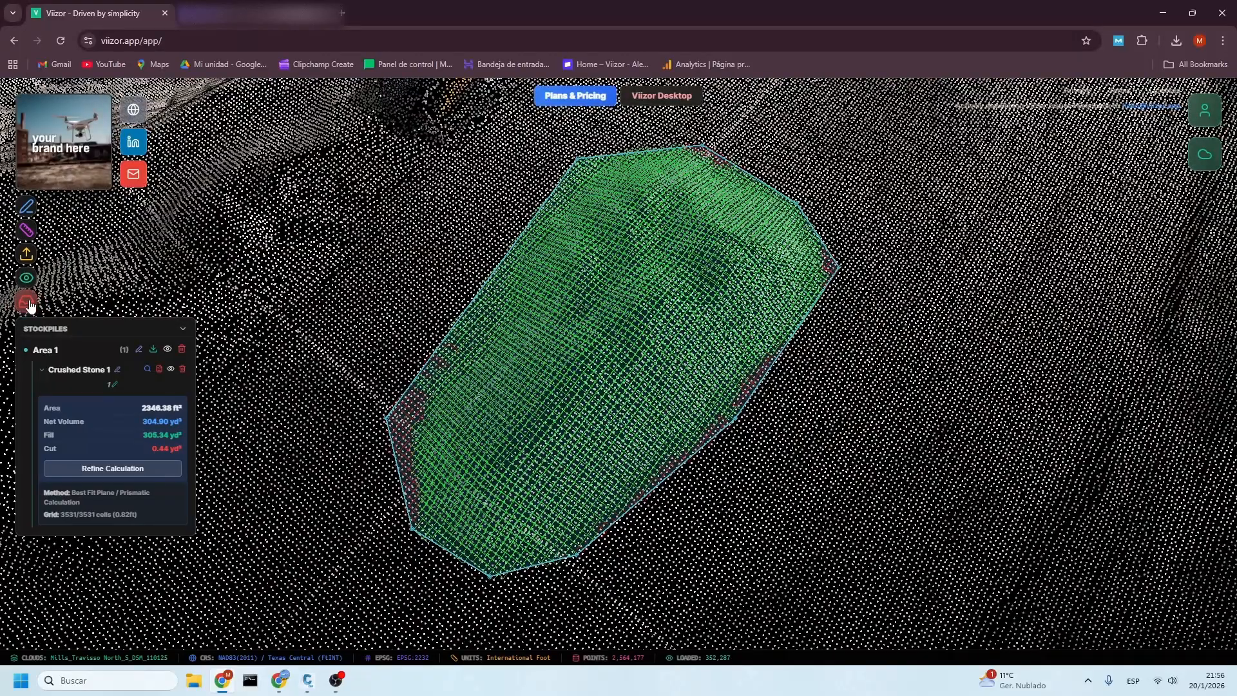
click(26, 207)
click(152, 209)
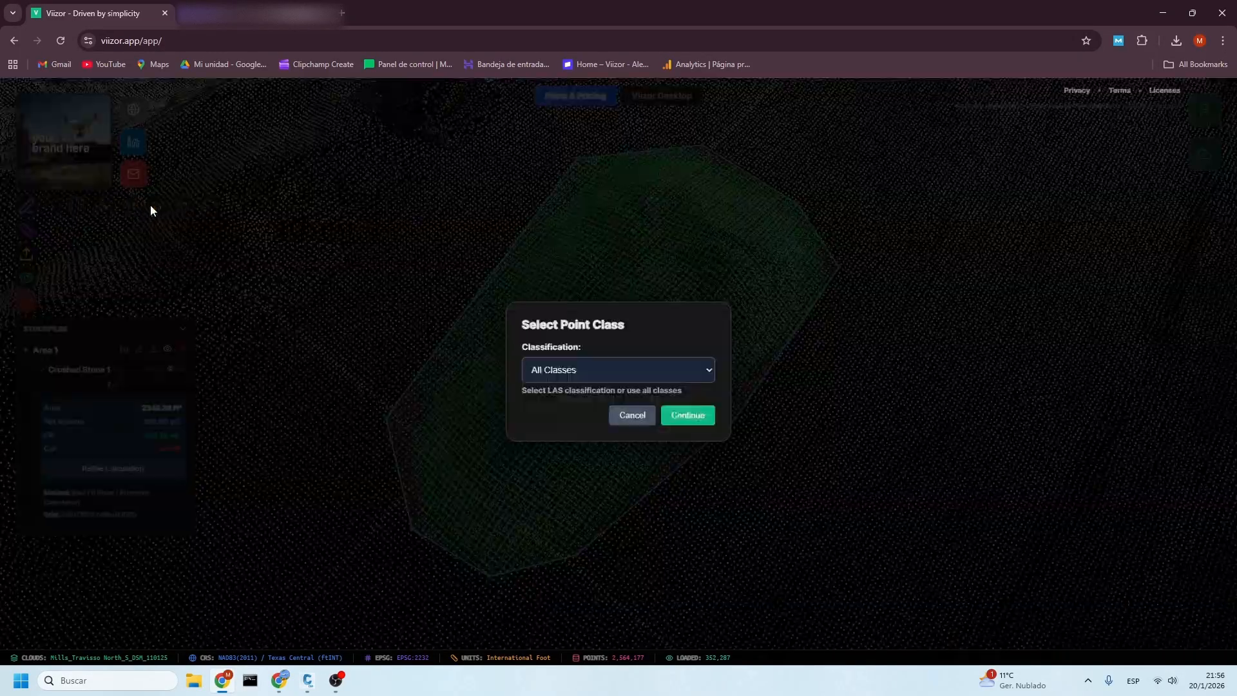
click(688, 415)
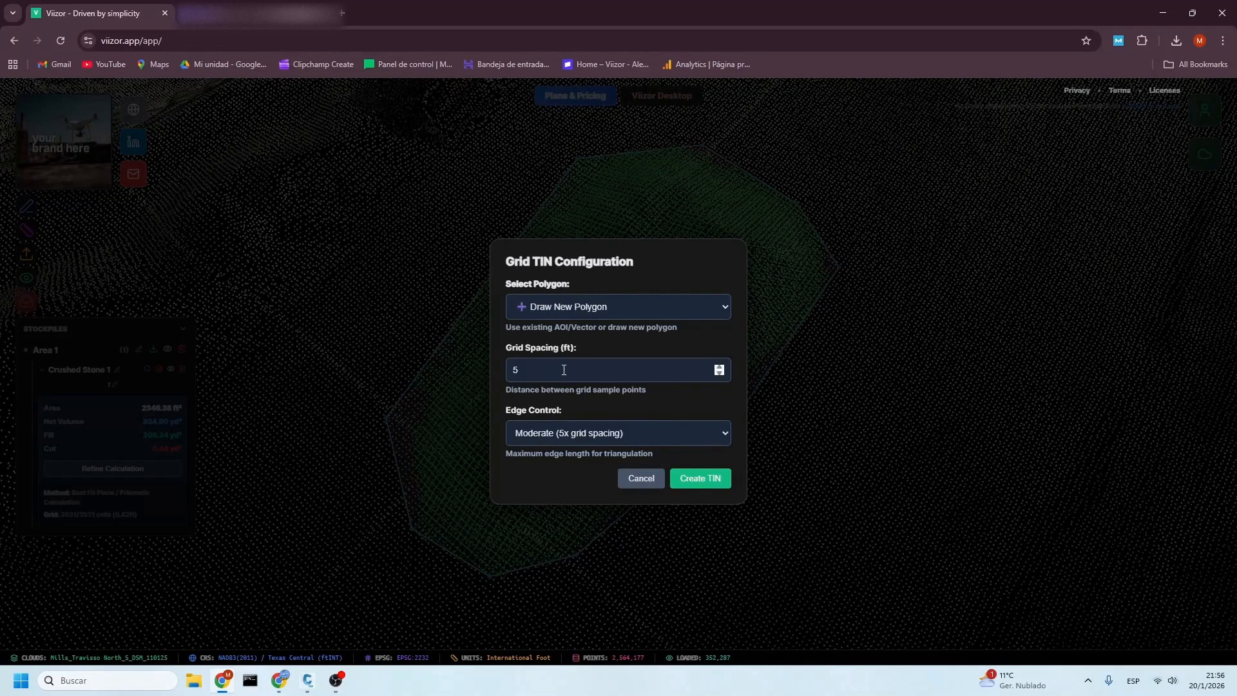
click(560, 372)
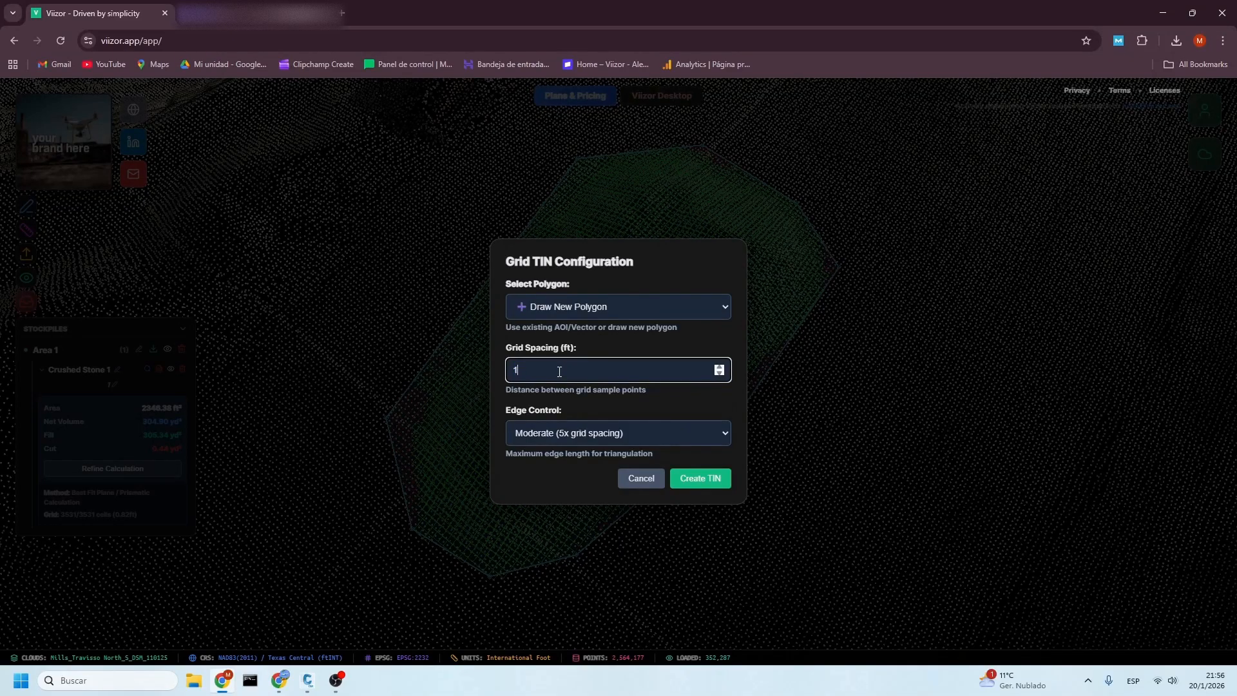
click(709, 481)
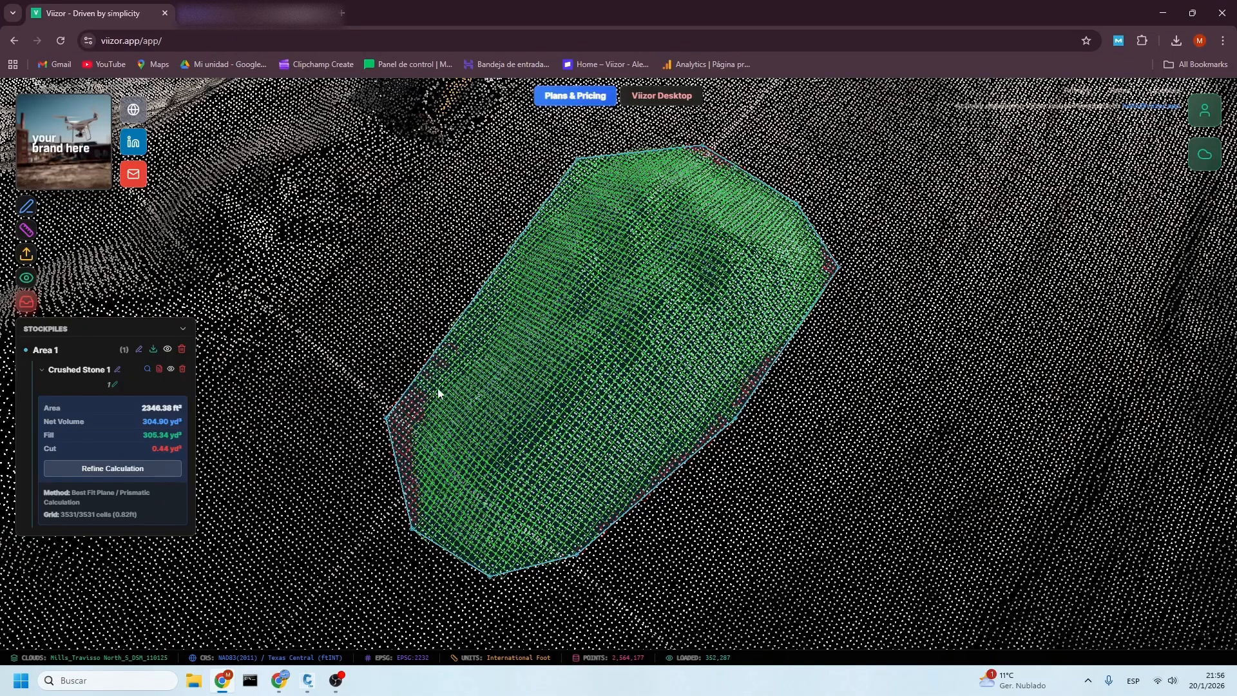
Step: Draw the TIN boundary as a closed polygon slightly outside the stockpile outline to generate the grid TIN
click(370, 423)
click(575, 142)
click(730, 136)
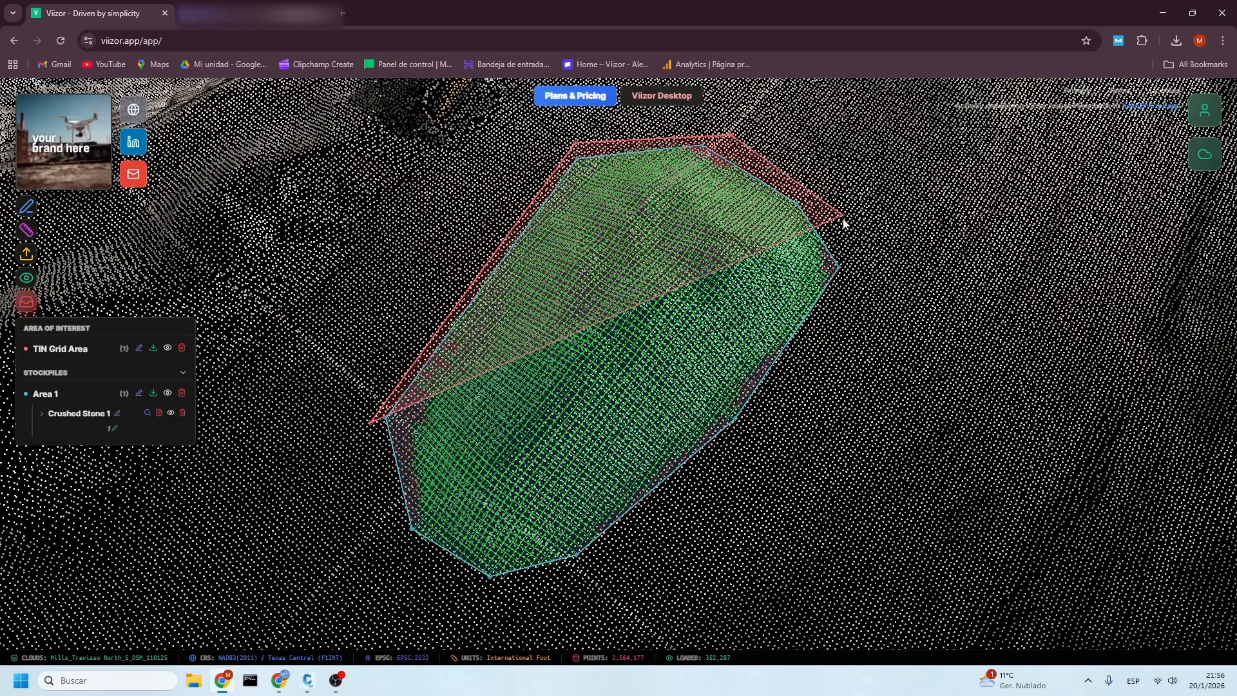
click(842, 226)
click(855, 303)
click(603, 584)
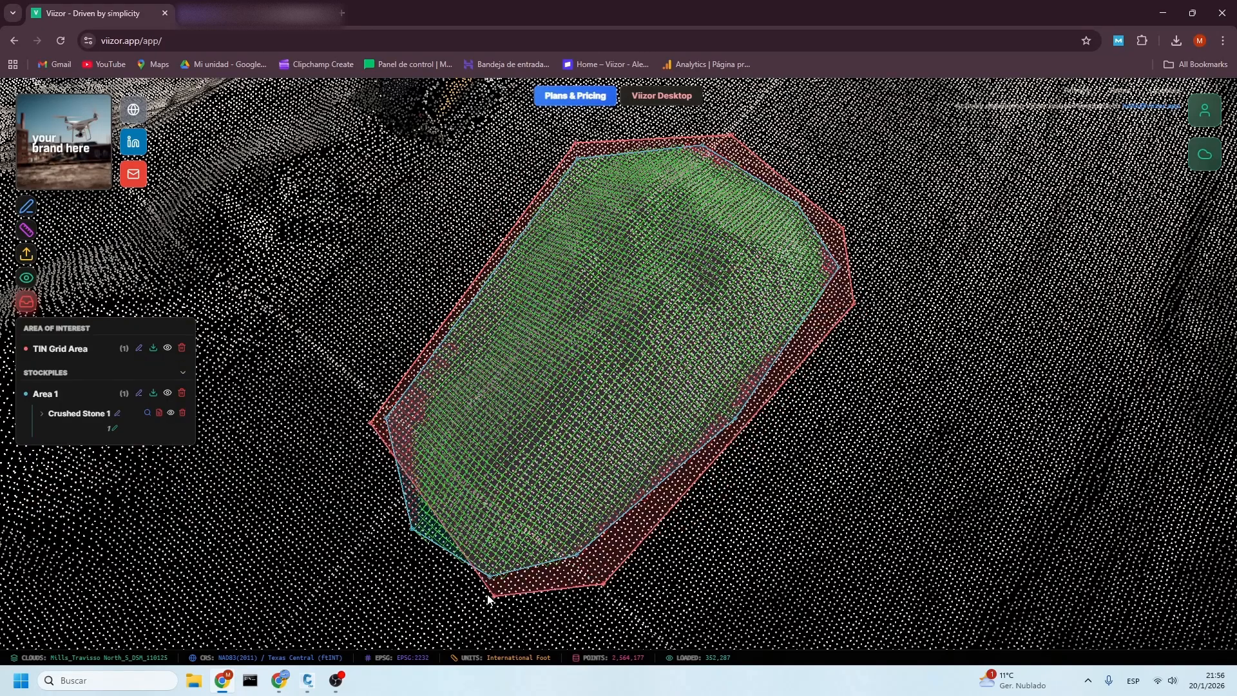
click(454, 590)
double_click(393, 545)
text(StockPile)
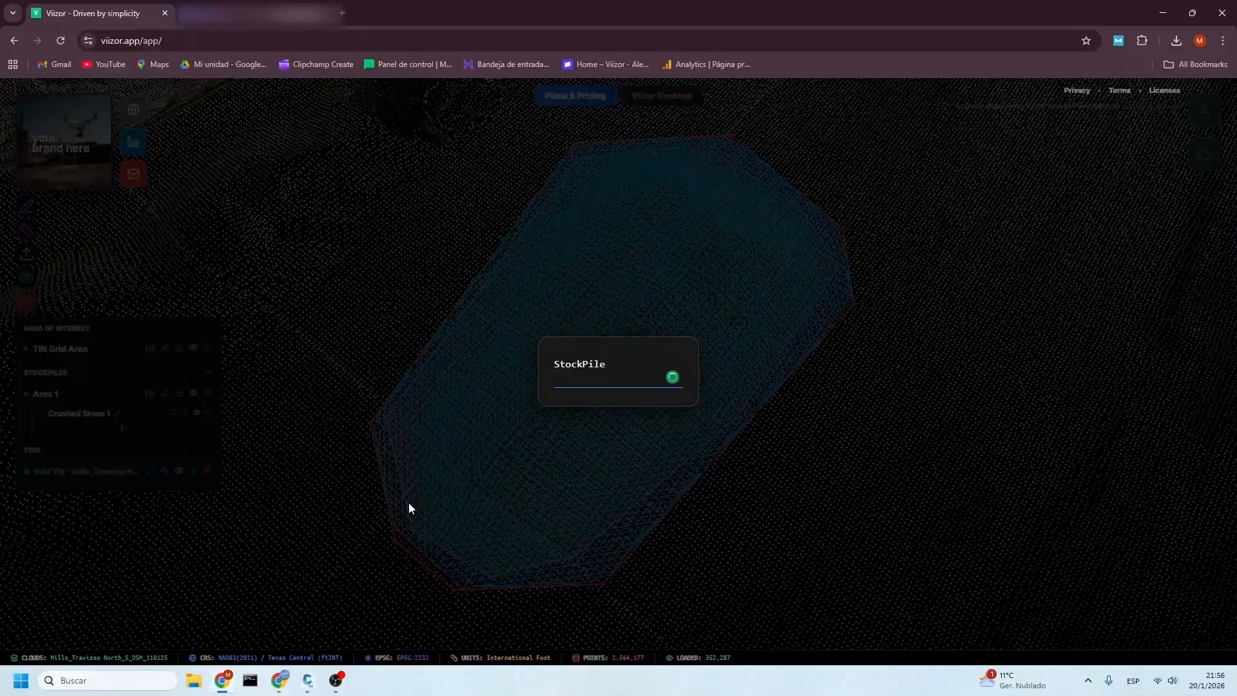
key(Return)
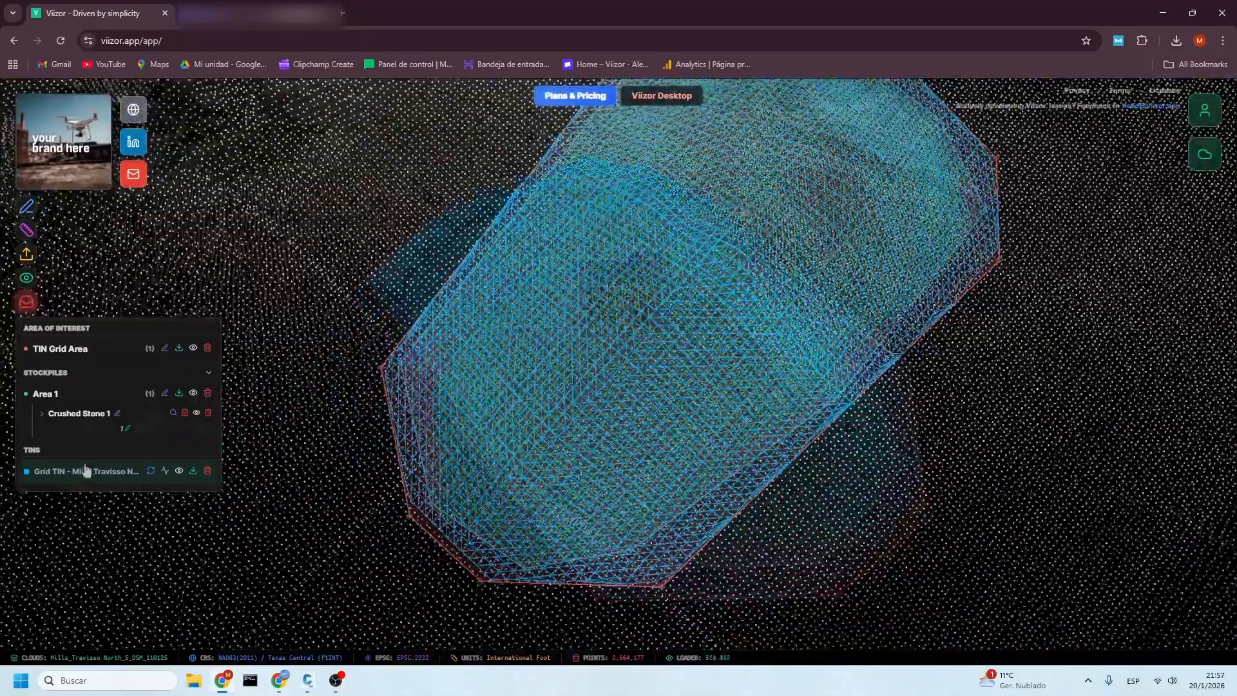
Step: Export the grid TIN as a LandXML file for Civil 3D named StockPile 1
click(194, 474)
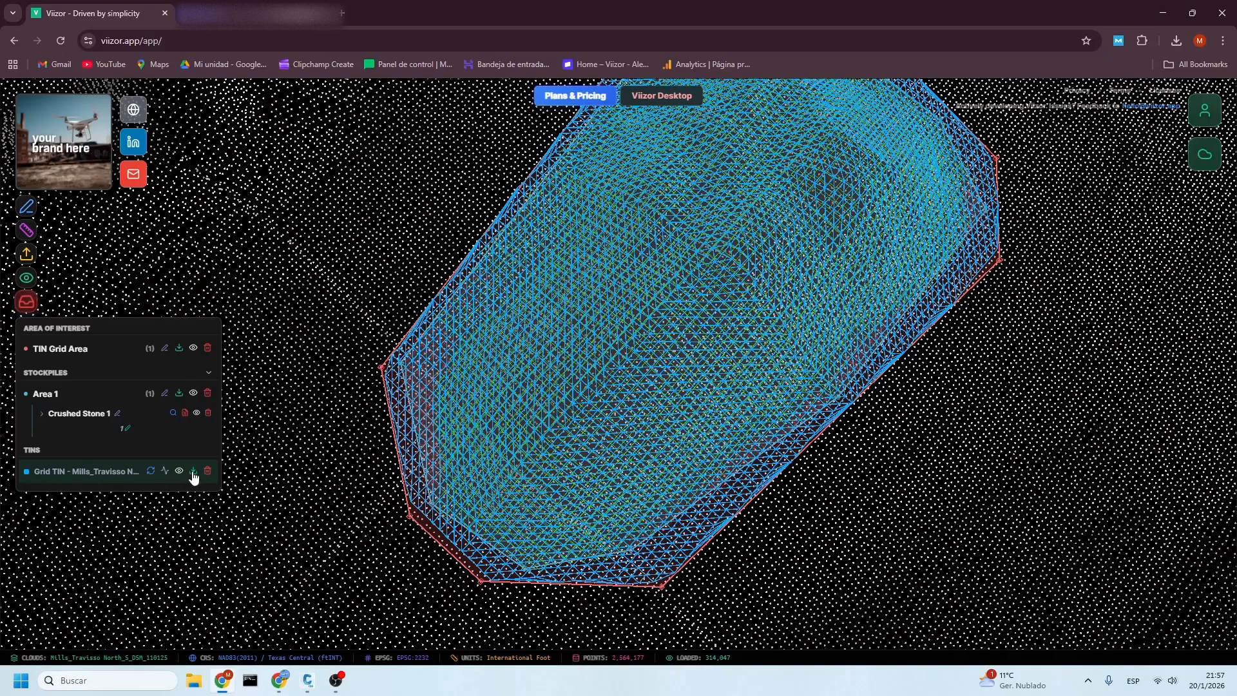
triple_click(612, 357)
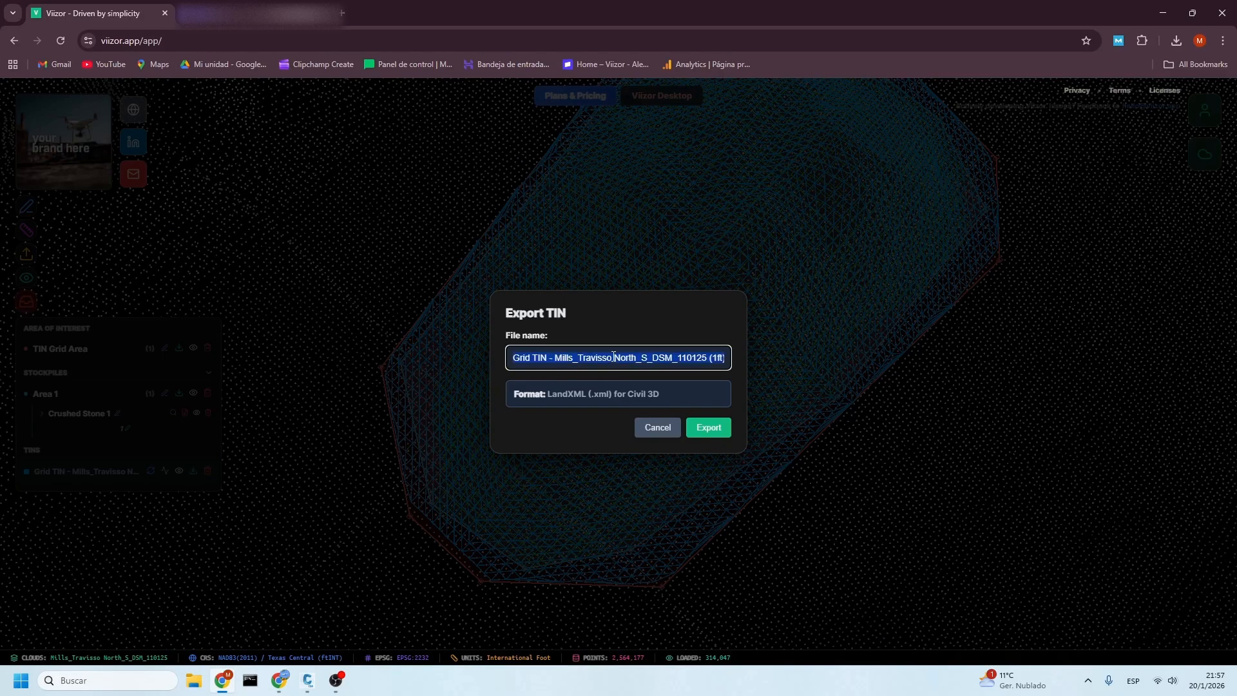
text(StockPile 1)
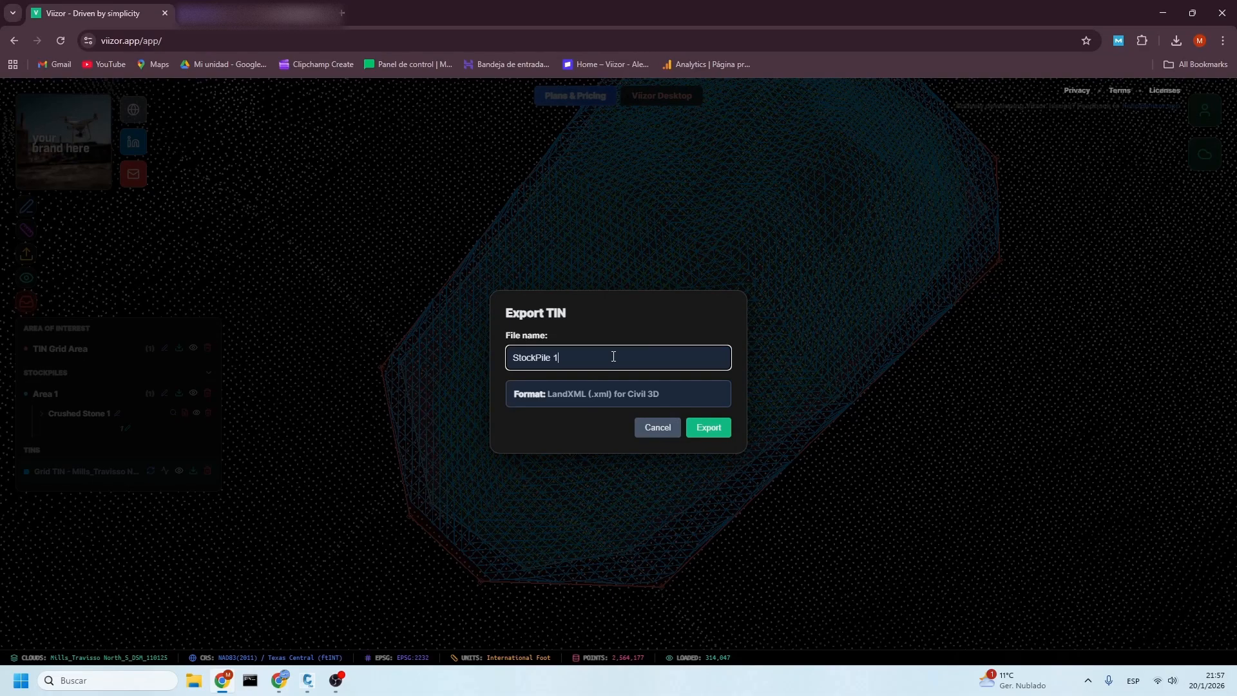
click(717, 429)
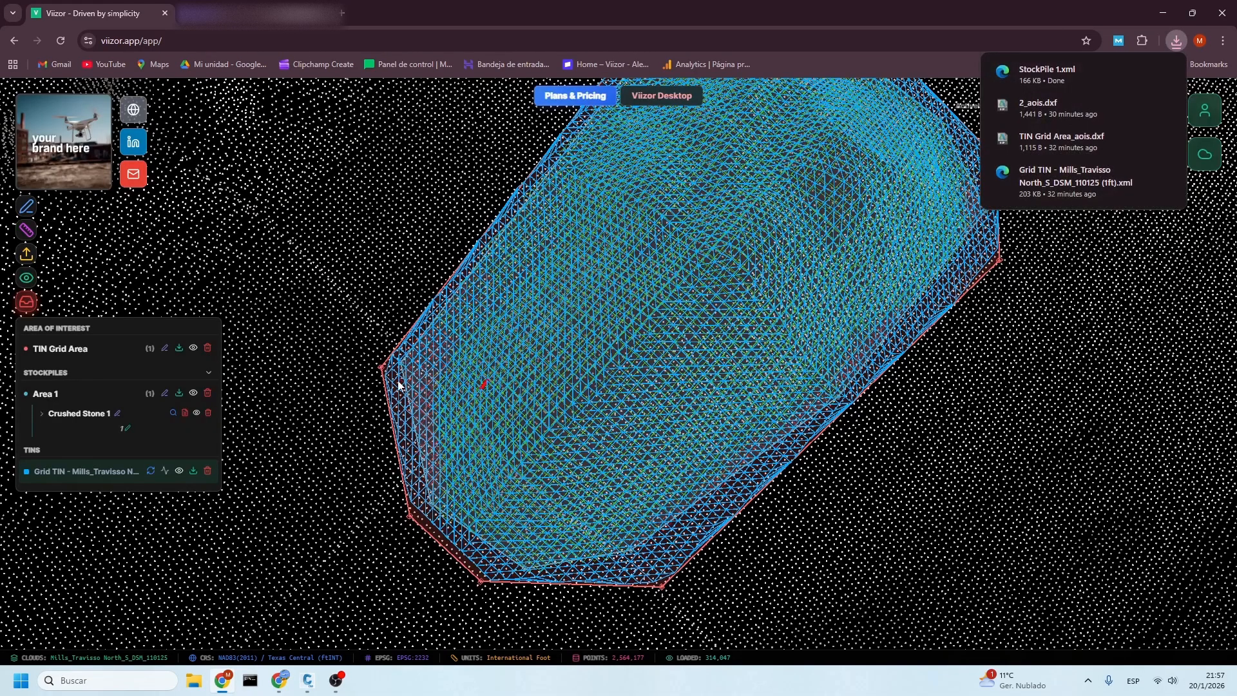
Step: Download the Area 1 stockpile polygon as a DXF and expand the Crushed Stone 1 volume results
click(180, 395)
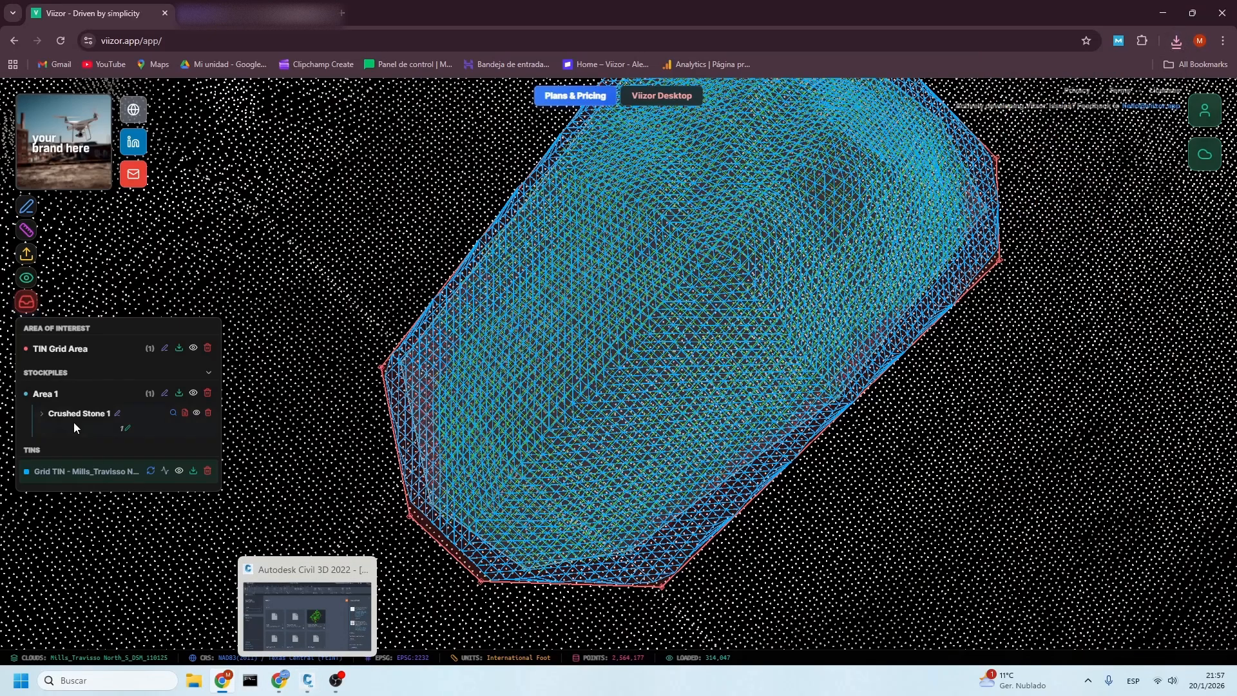
click(42, 414)
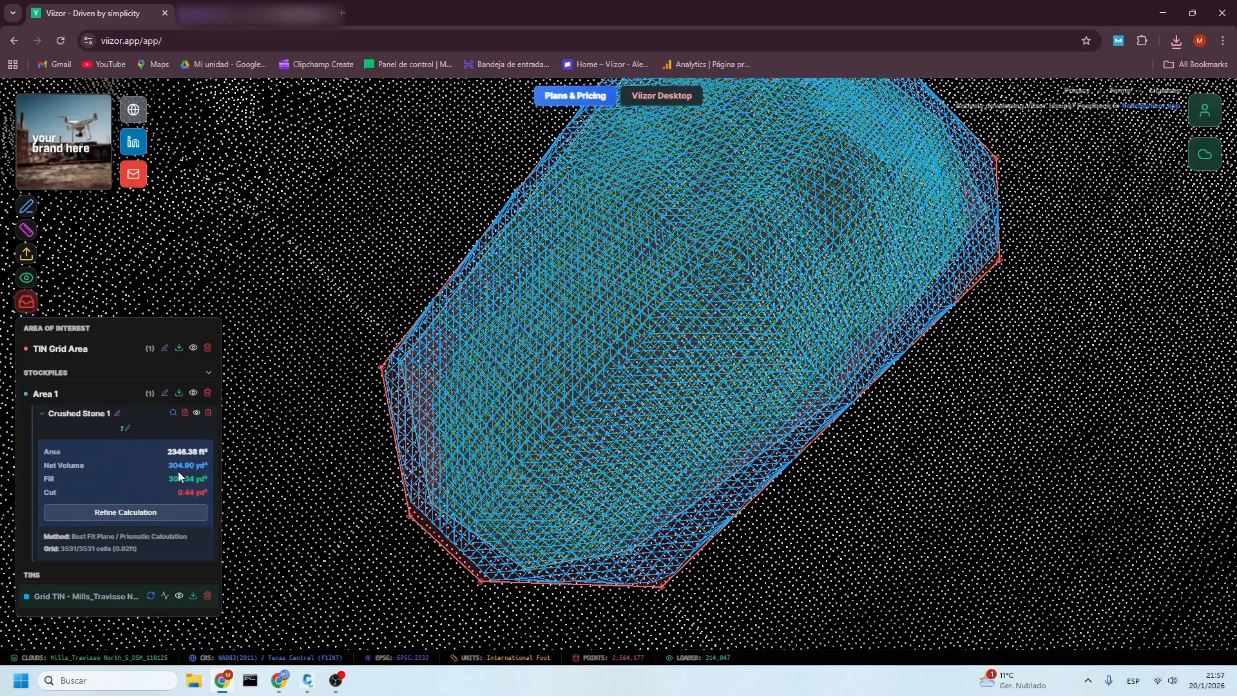
Step: Switch to Civil 3D and start a new drawing from the _Autodesk Civil 3D (Imperial) NCS.dwt template
mouse_move(281, 686)
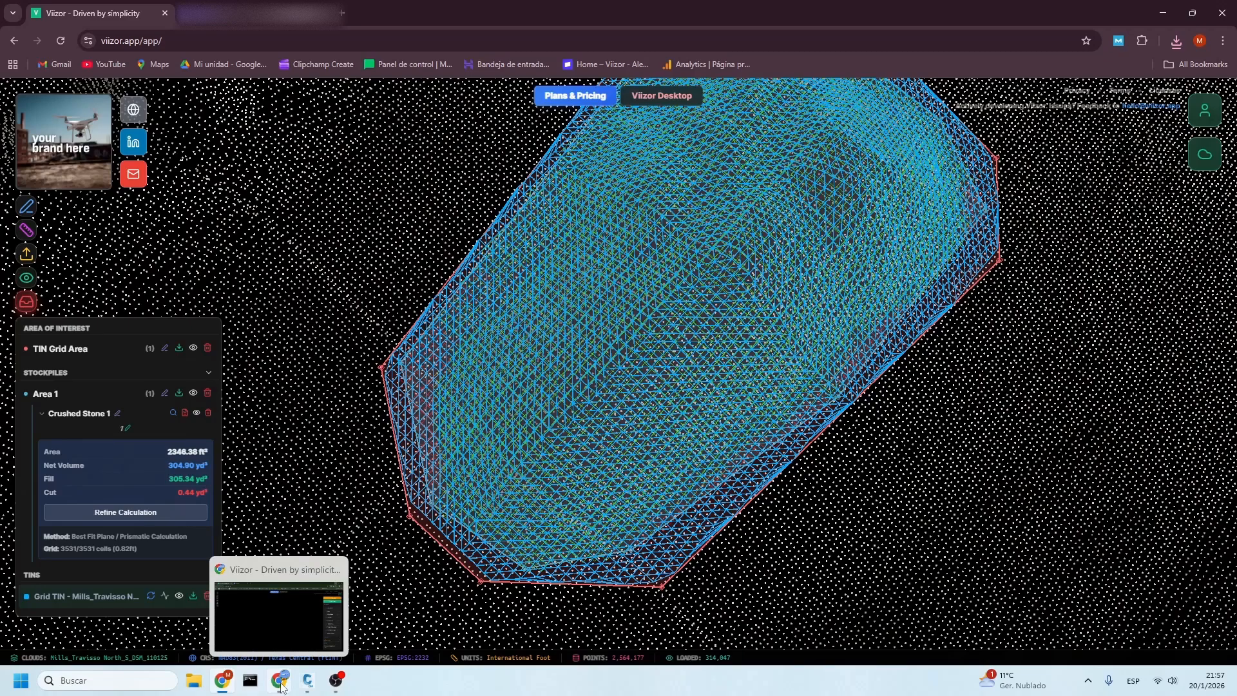
click(307, 681)
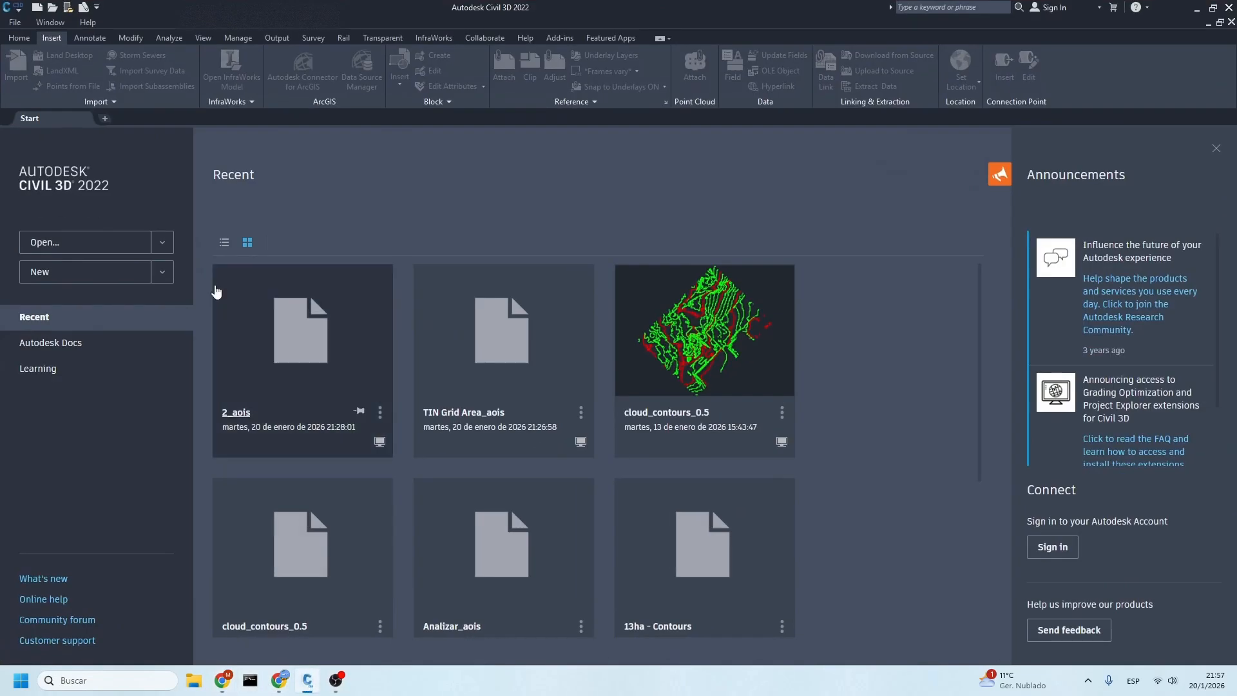
click(14, 23)
click(29, 40)
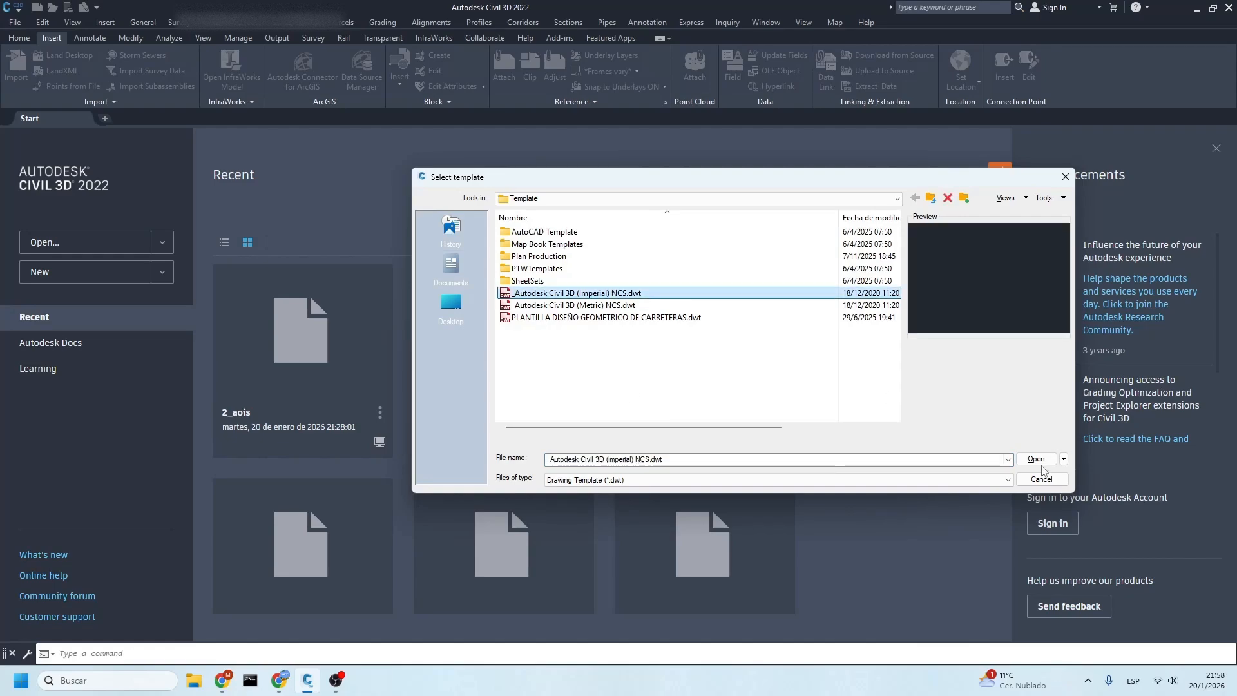
click(1037, 460)
Step: Import the LandXML file StockPile 1.xml into the new drawing with the default import settings
click(14, 22)
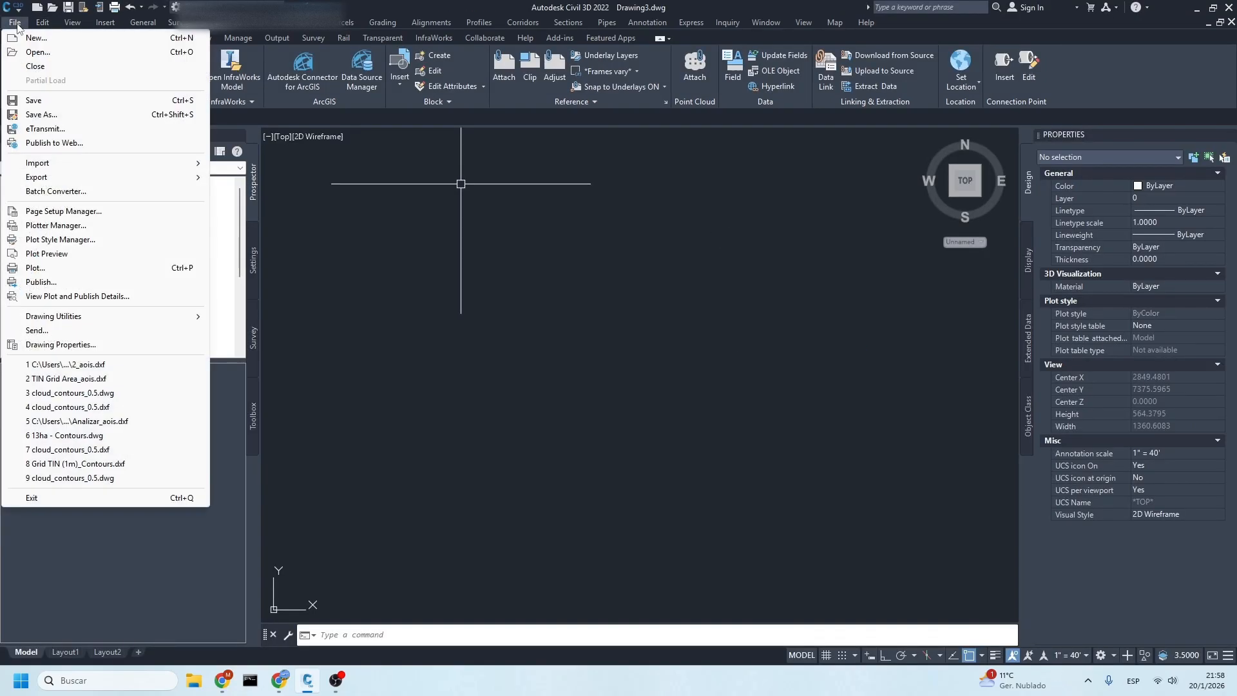
click(276, 187)
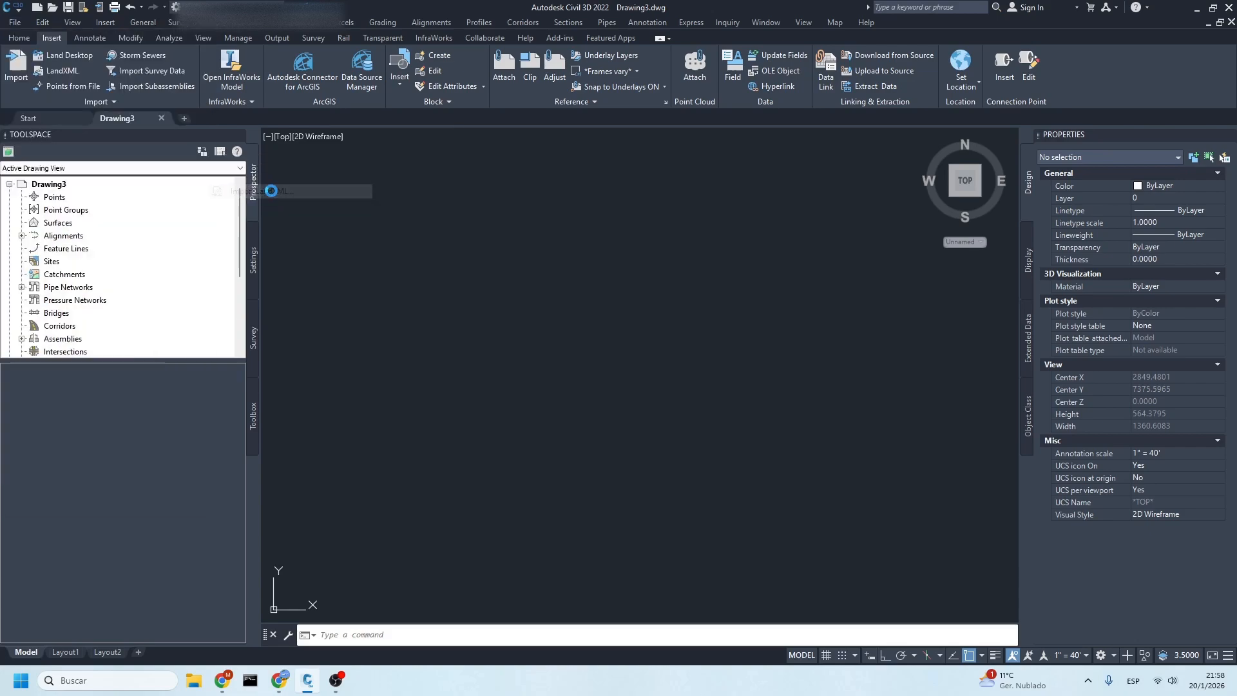
click(459, 194)
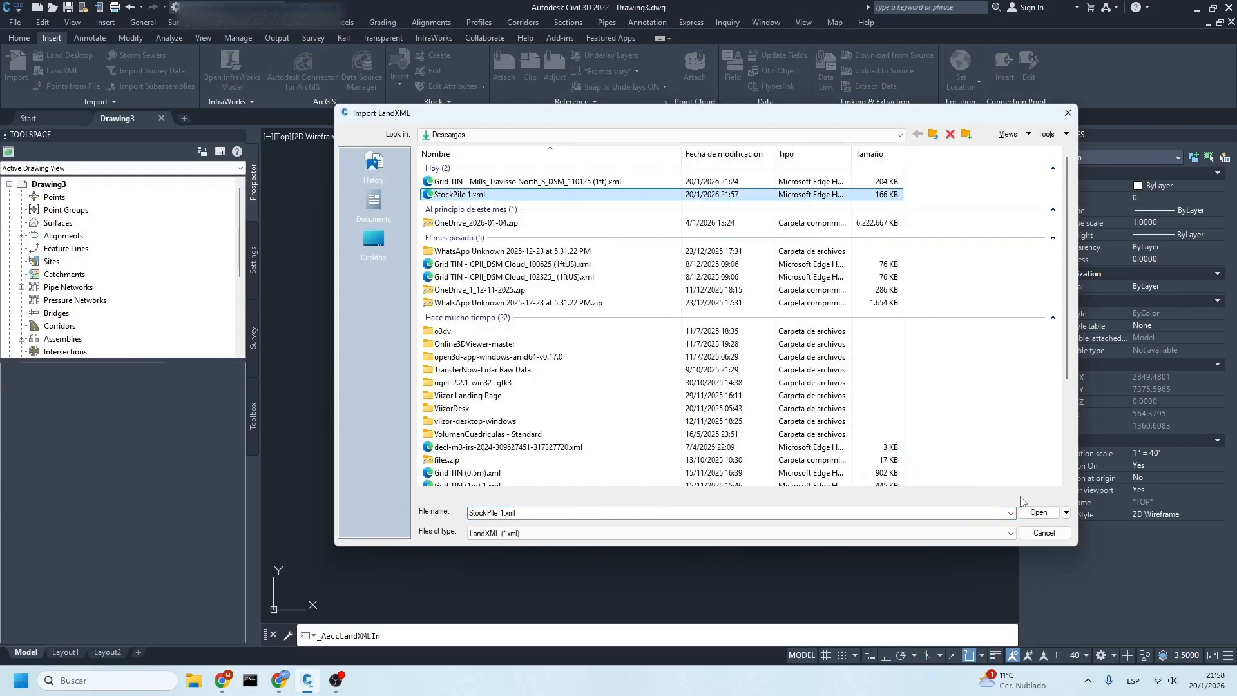
click(1038, 514)
click(621, 438)
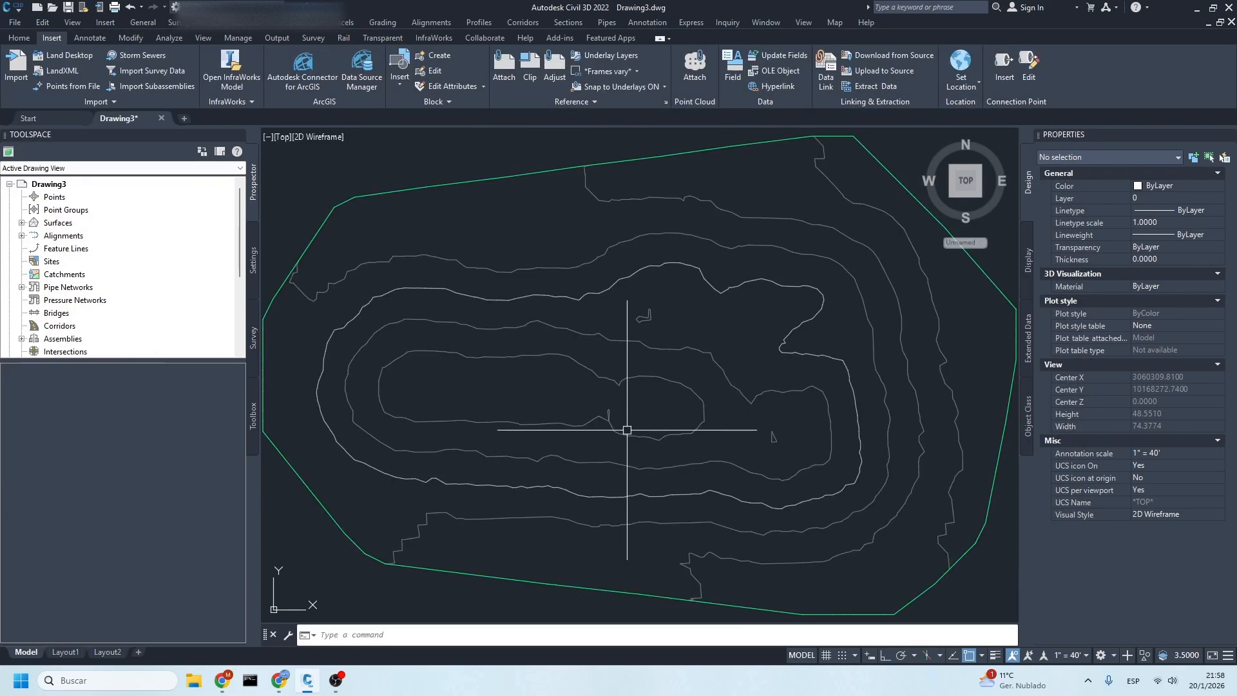
shift+middle_drag(539, 434, 552, 458)
shift+middle_drag(670, 342, 702, 412)
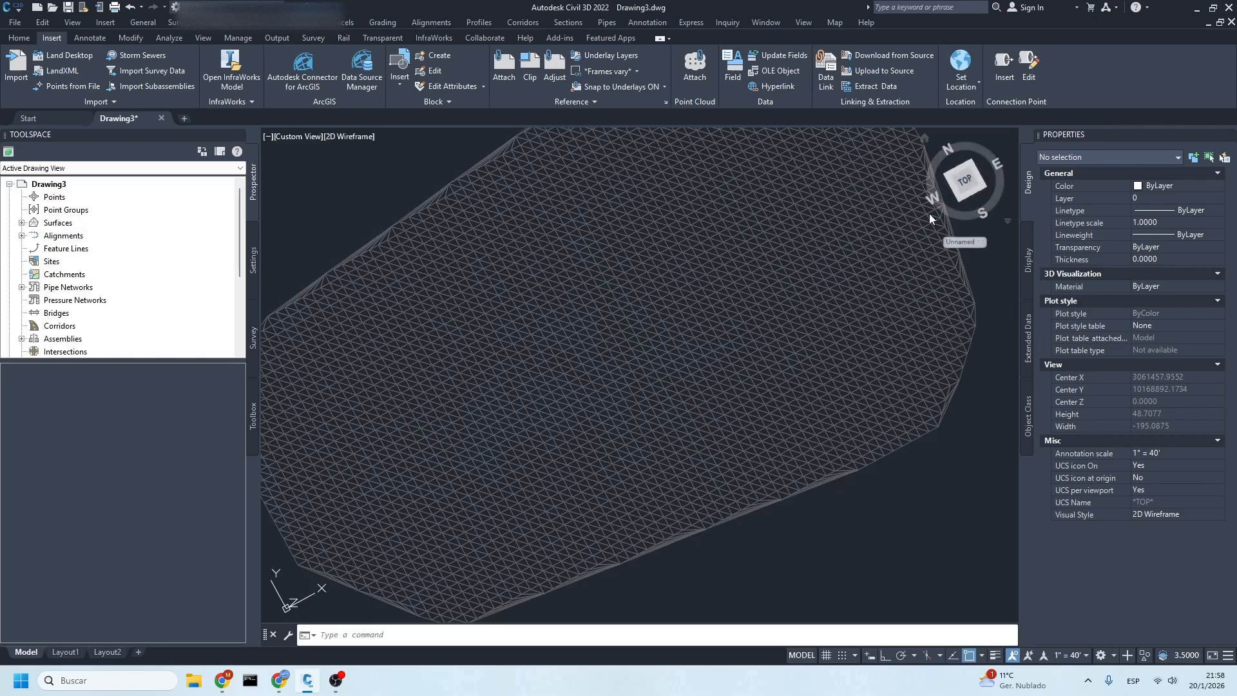
click(966, 185)
Step: Open Area 1_aois.dxf from the downloads folder and copy its closed 3D polyline
key(ctrl+o)
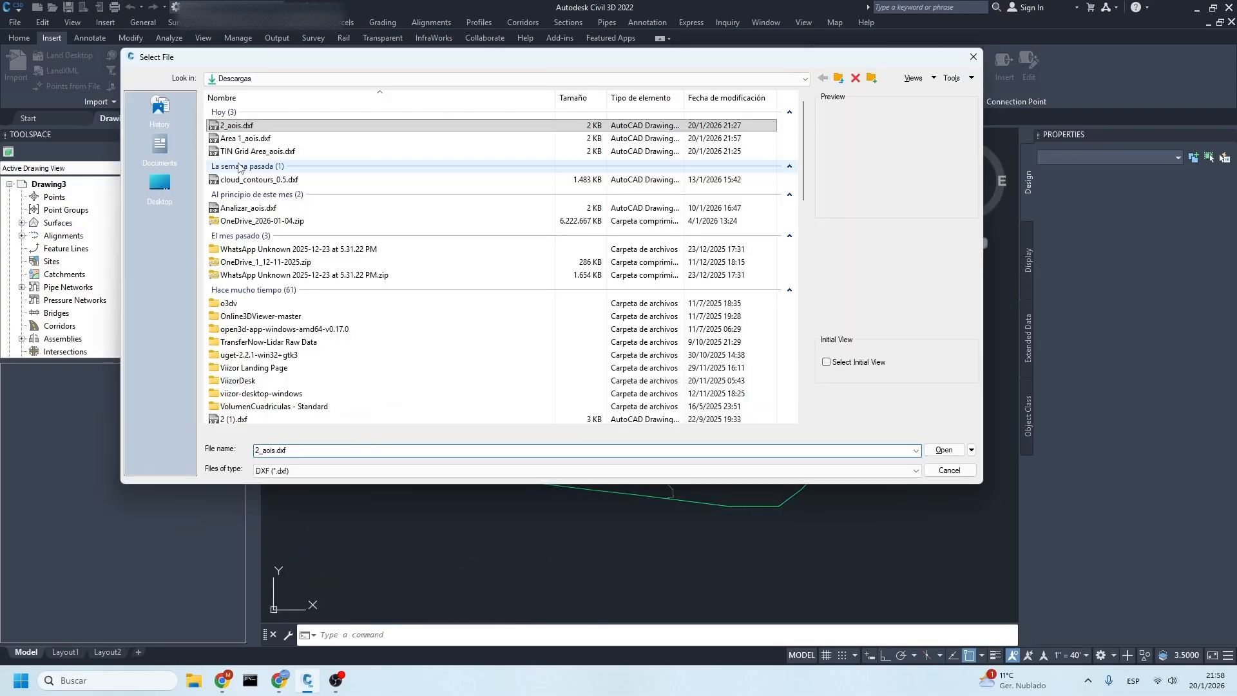
click(241, 138)
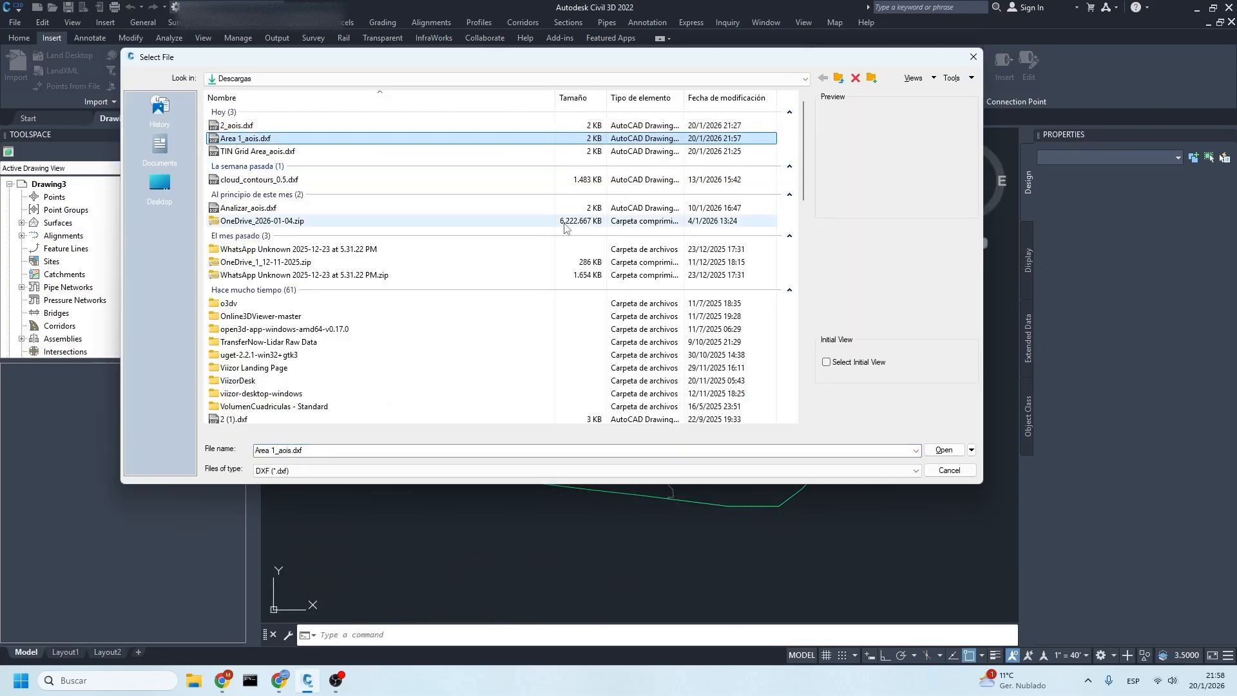
click(944, 450)
click(607, 180)
scroll(723, 333, down, 4)
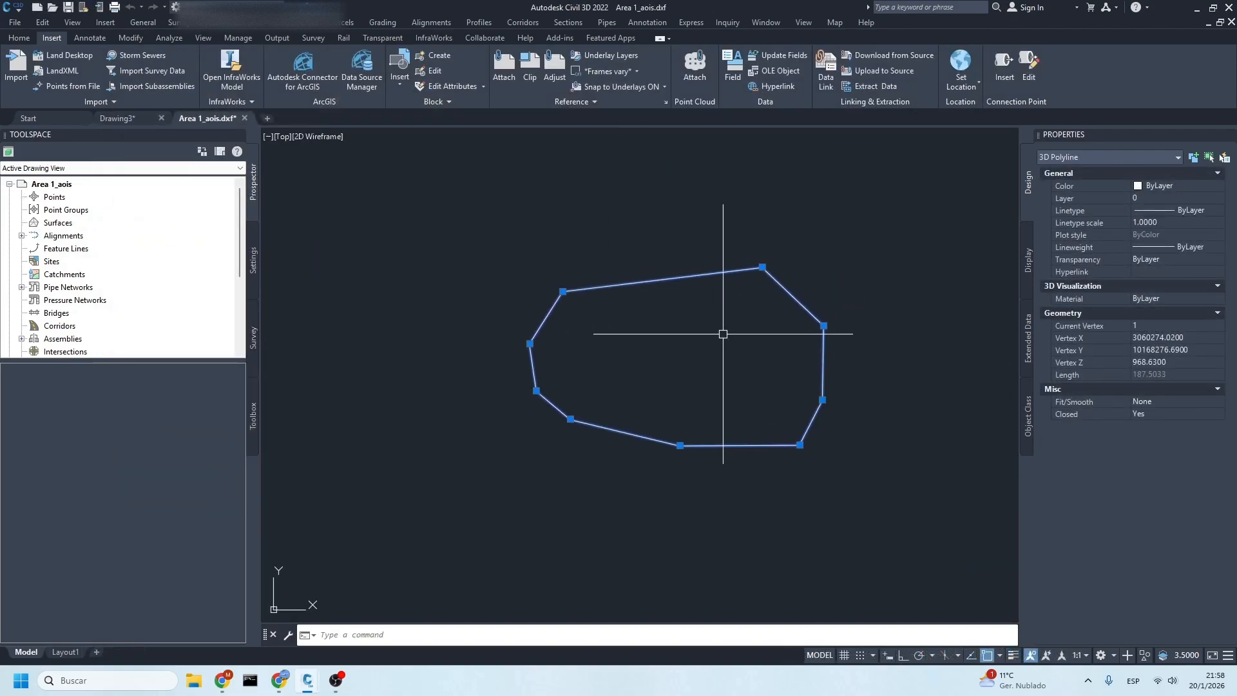
key(Escape)
Step: Paste the copied stockpile outline into Drawing3 at its original coordinates
click(122, 118)
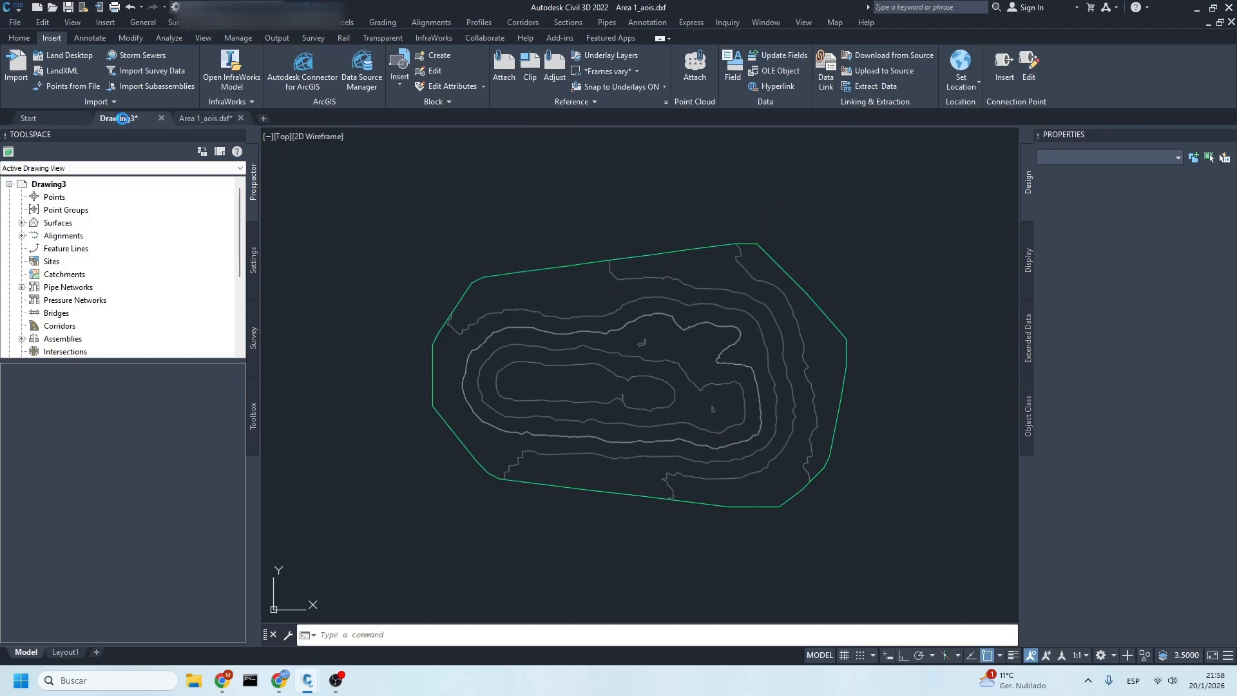
right_click(442, 218)
mouse_move(517, 262)
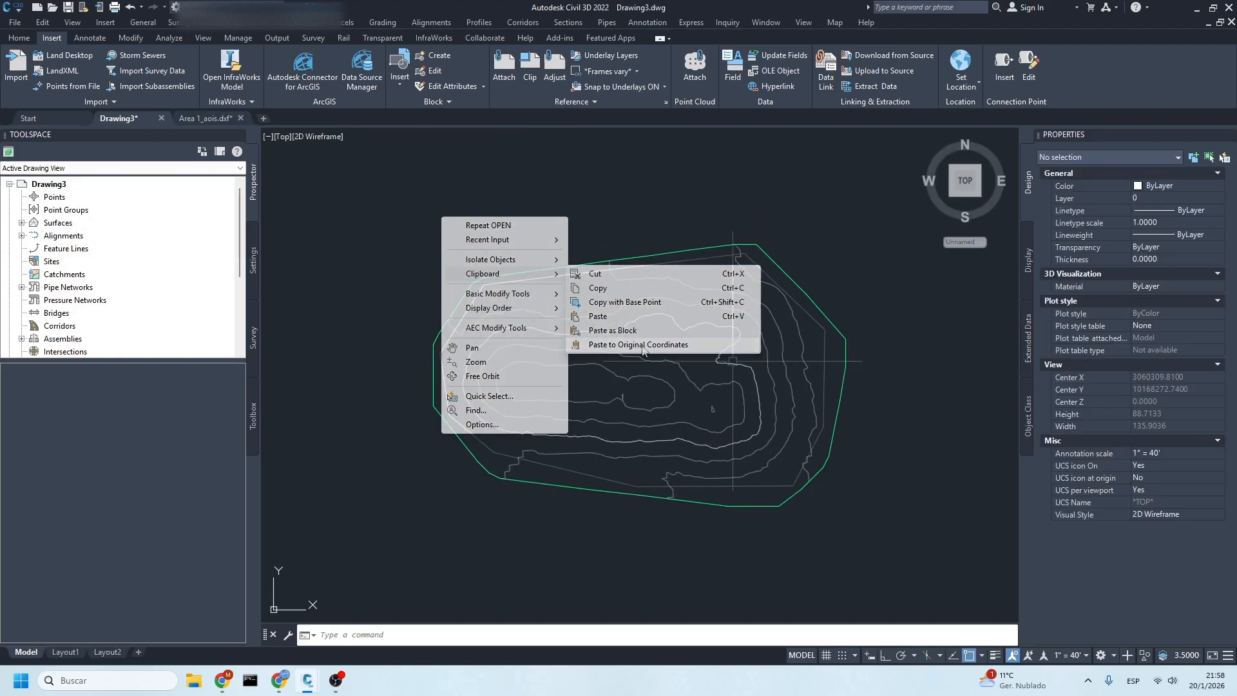
click(598, 316)
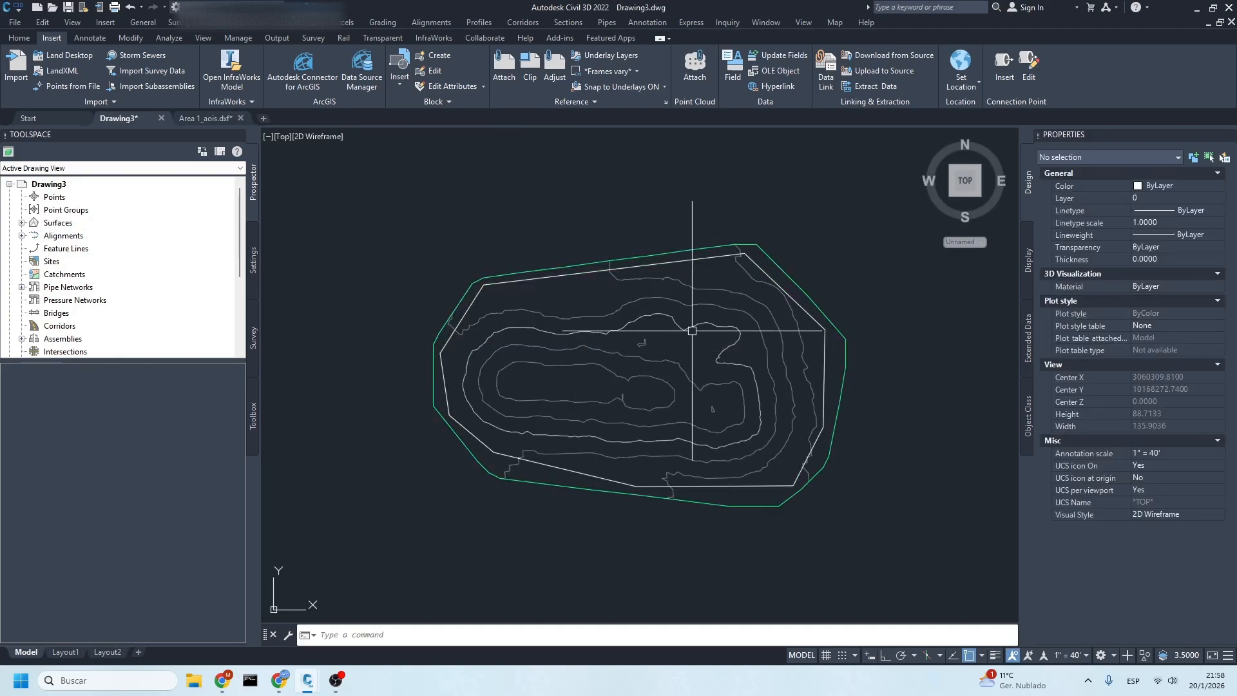
Step: Create a TIN surface named Base with the default contour style
right_click(63, 223)
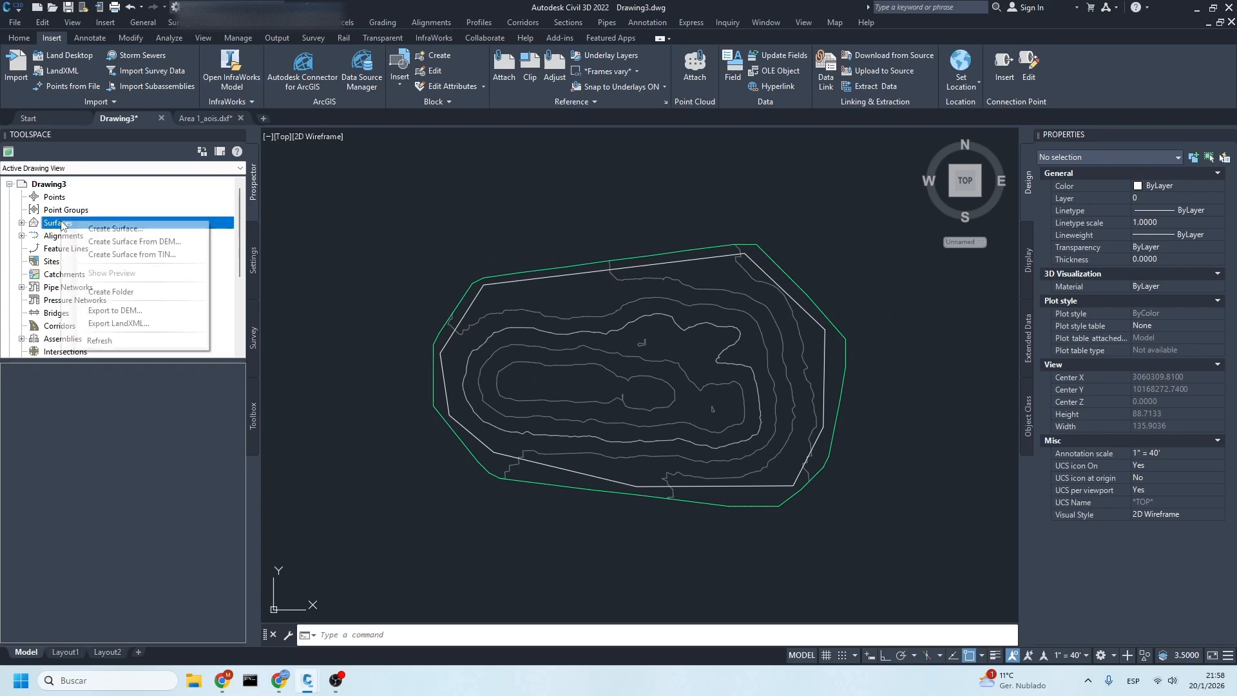
click(97, 231)
text(Base)
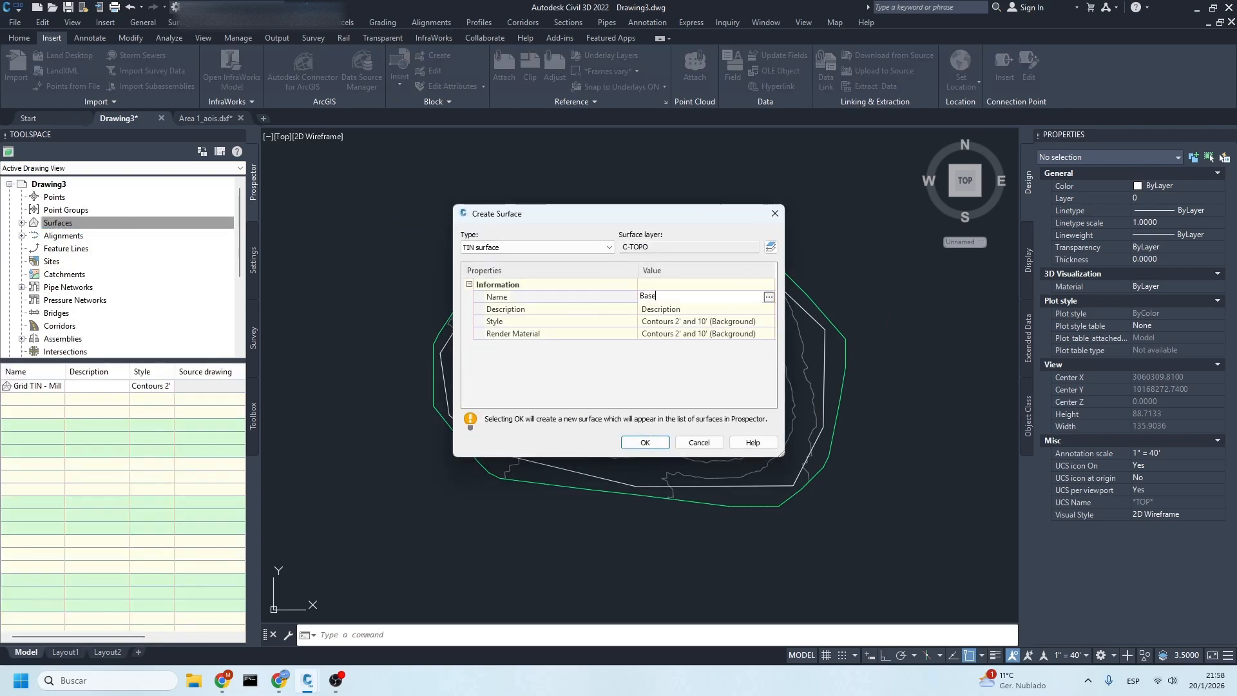
click(645, 444)
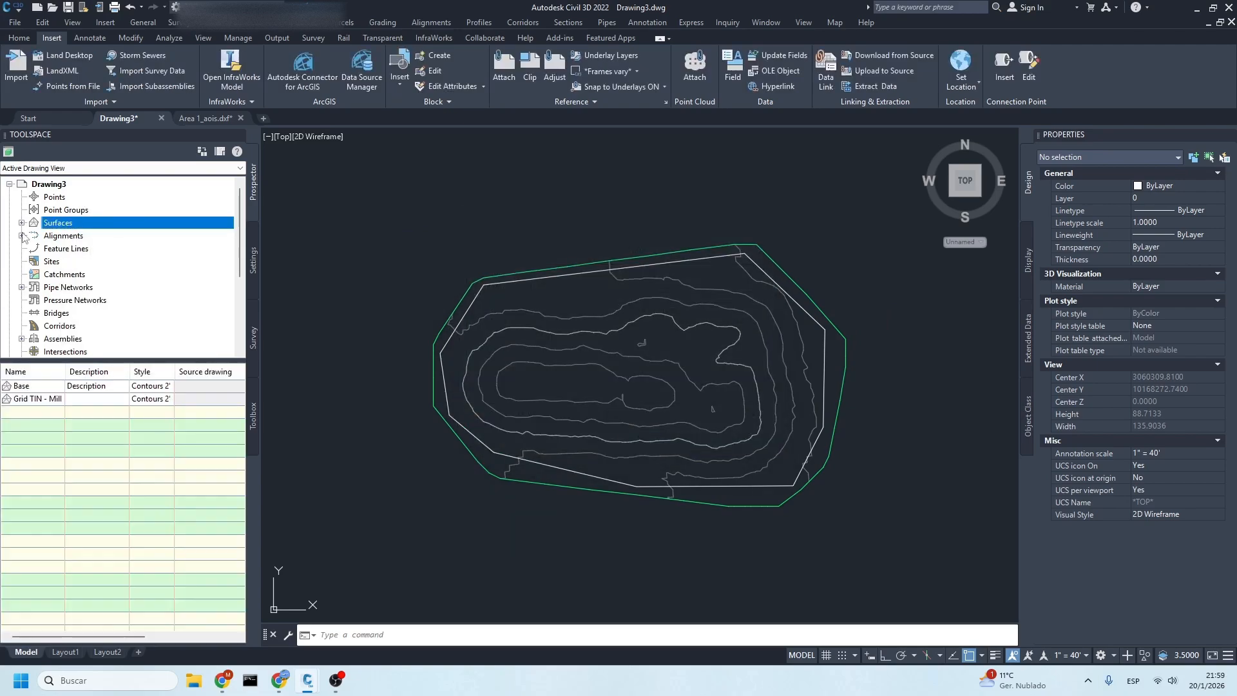
Step: Add the pasted stockpile outline to the Base surface definition as a standard breakline with default factors
click(23, 223)
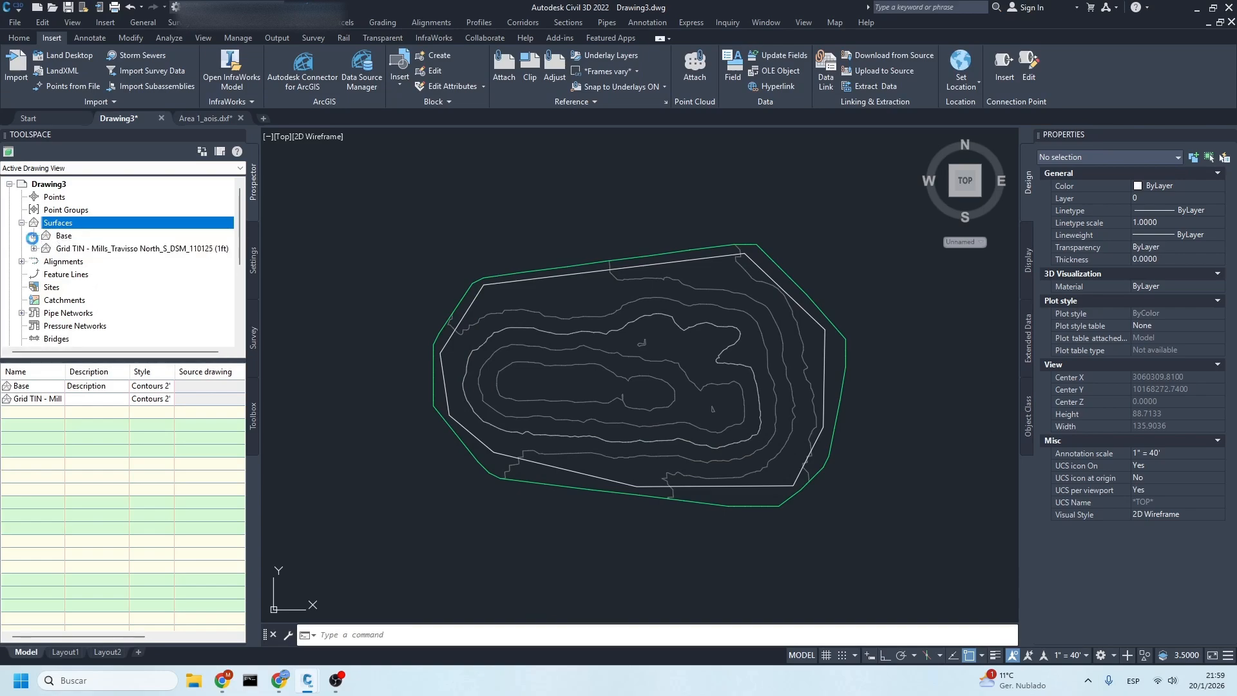
click(34, 236)
click(46, 275)
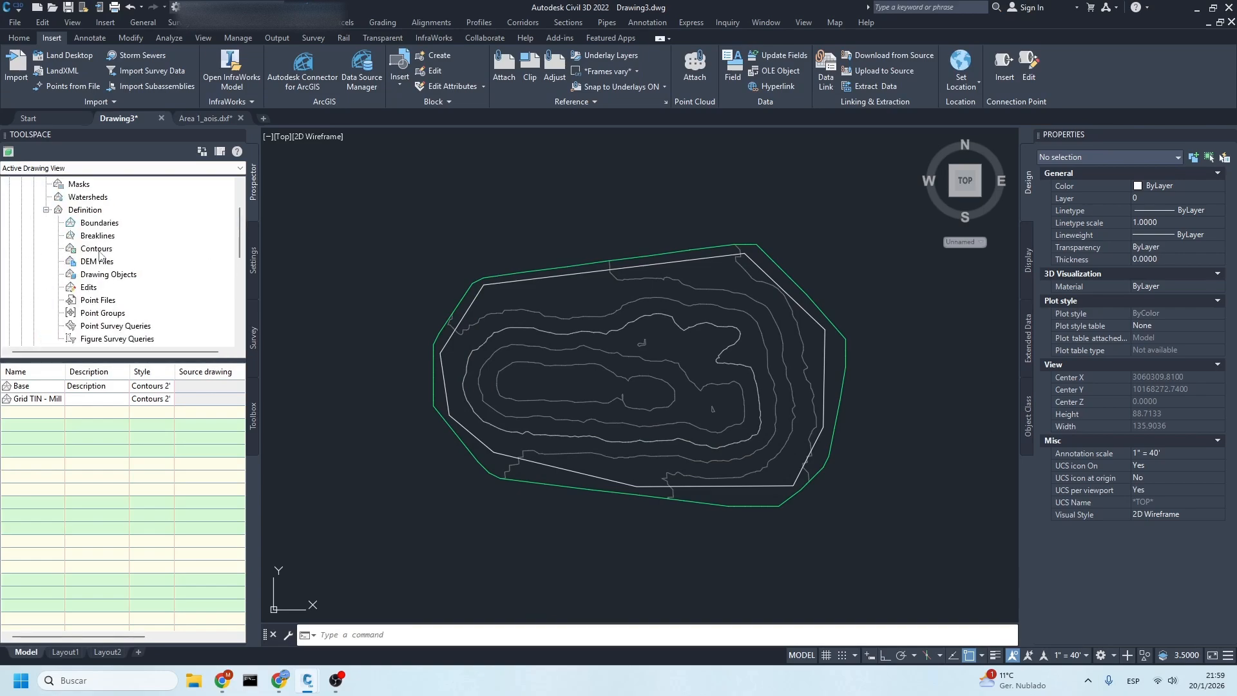
right_click(97, 236)
click(132, 244)
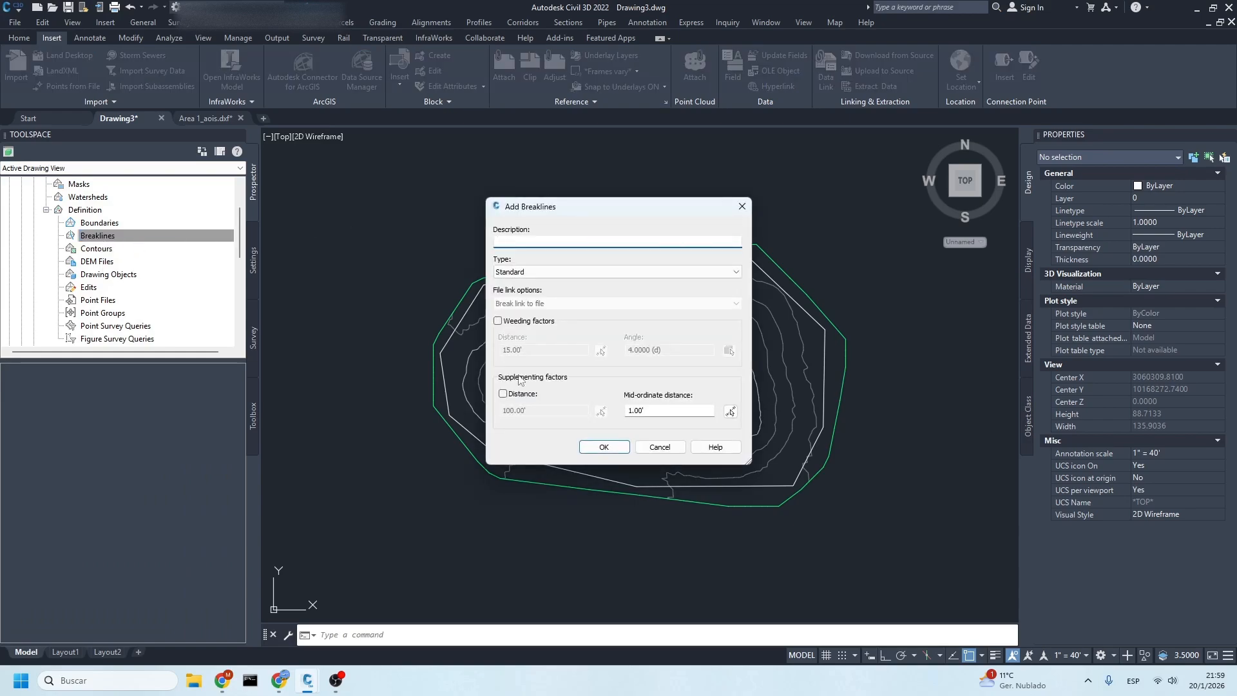
click(606, 448)
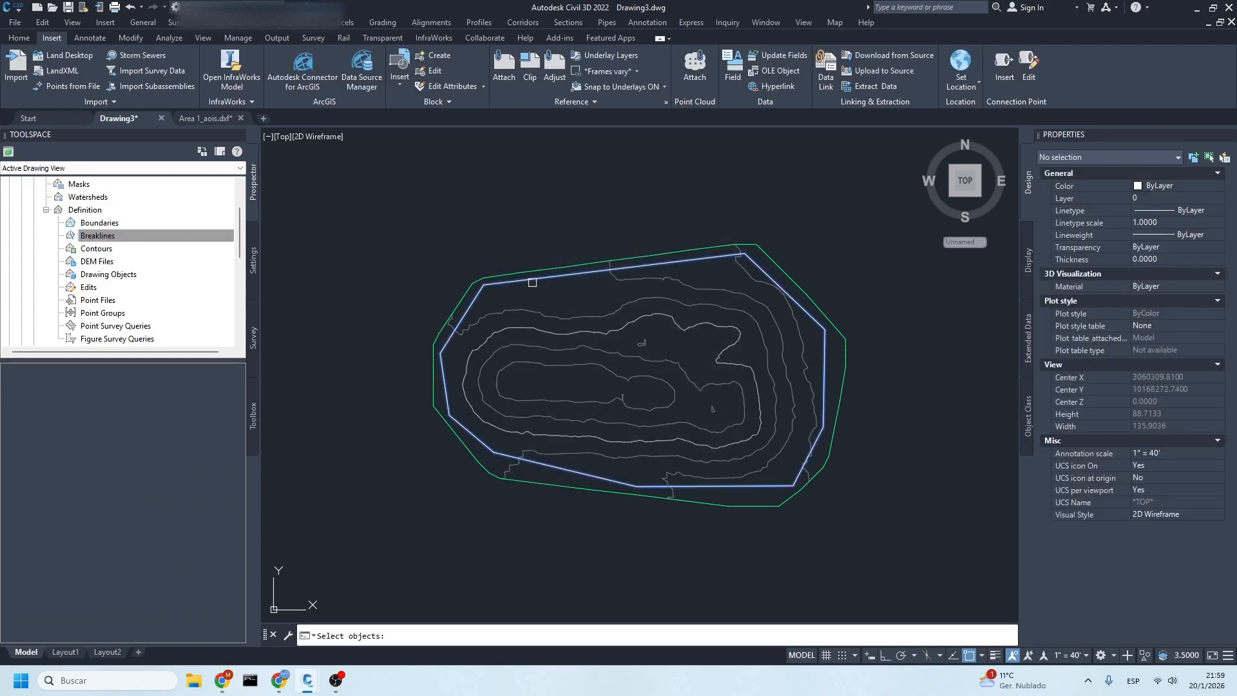
click(540, 269)
key(Return)
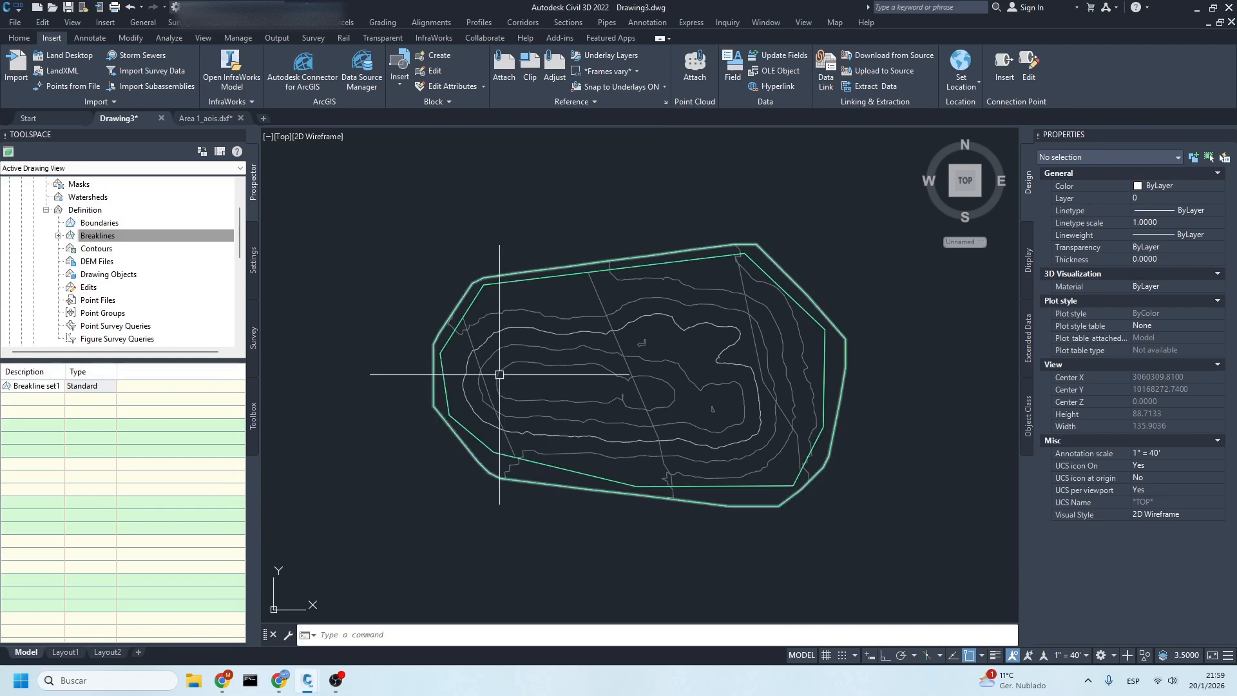
click(486, 382)
key(Escape)
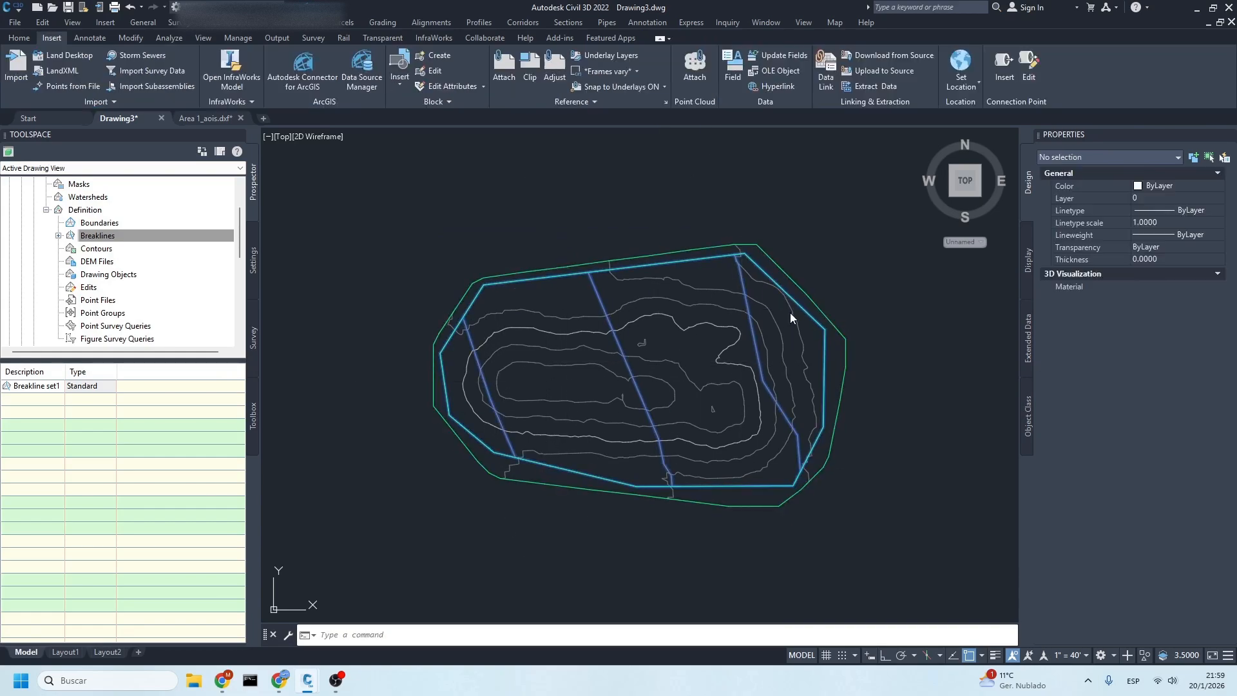
Step: Start a new TIN volume surface and name it Vol StockPile 1
right_click(58, 222)
click(116, 231)
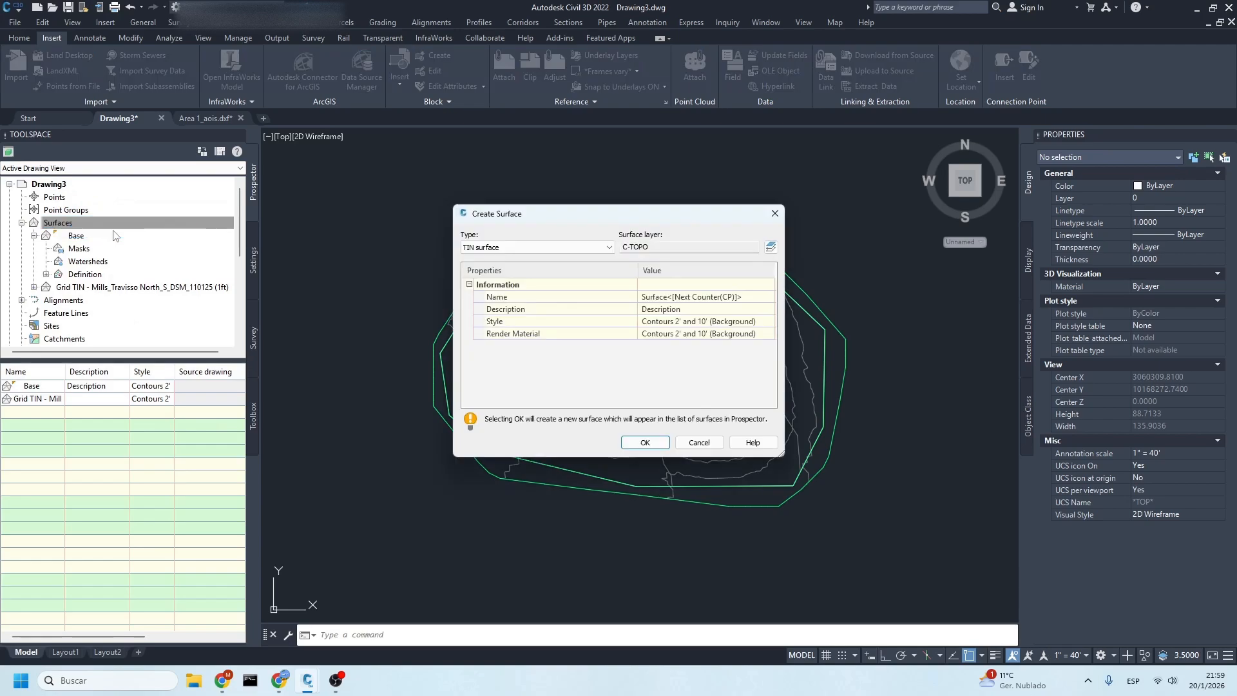
click(540, 247)
click(493, 284)
click(706, 297)
text(Vol StockPl)
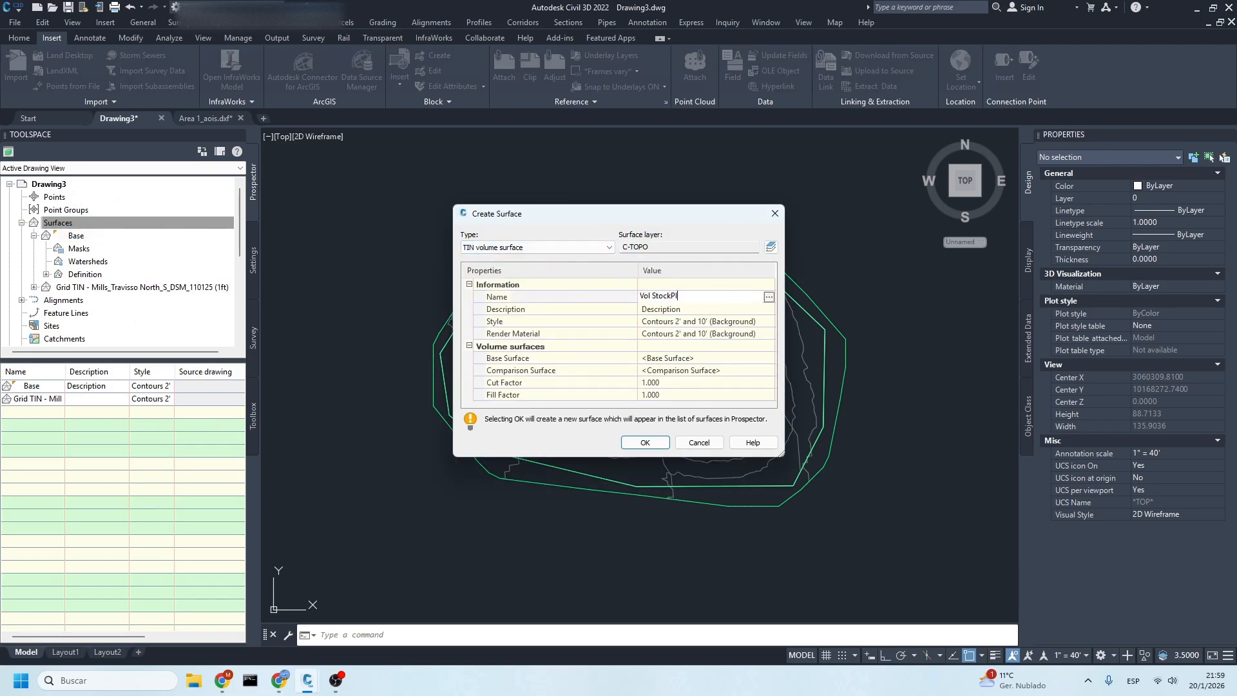
Step: Assign Base as the base surface and the imported Grid TIN as the comparison surface, and create the volume surface
click(712, 358)
click(771, 358)
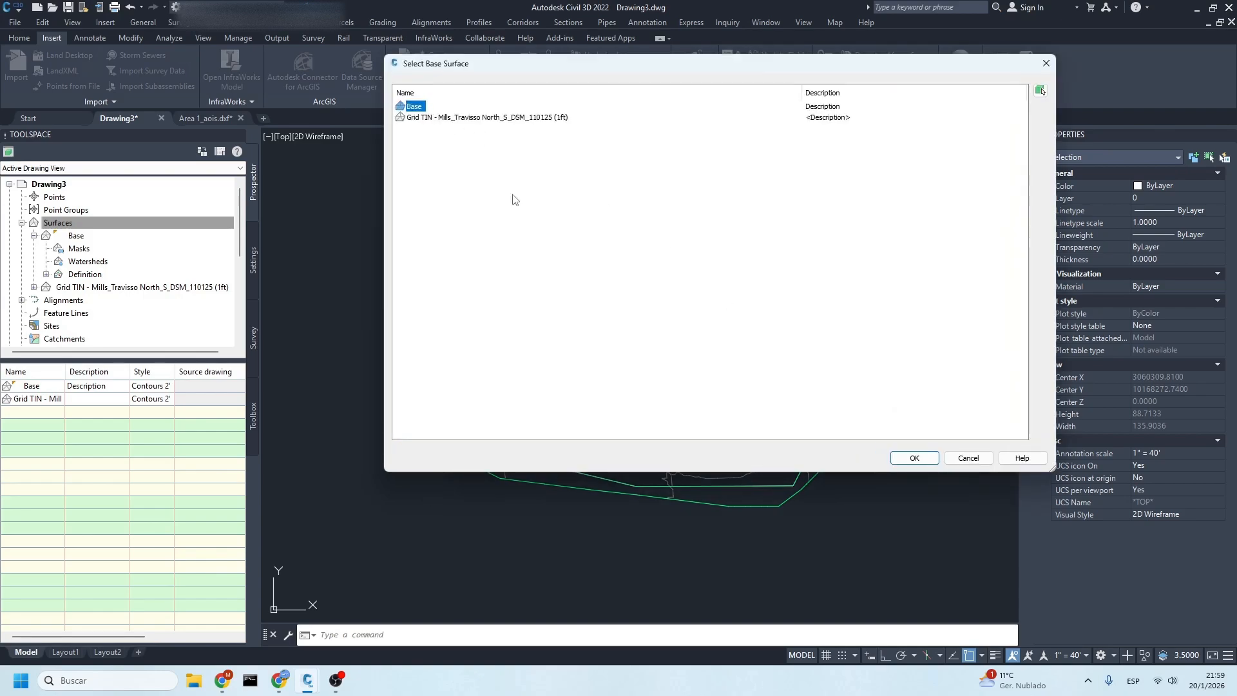
click(915, 457)
click(712, 369)
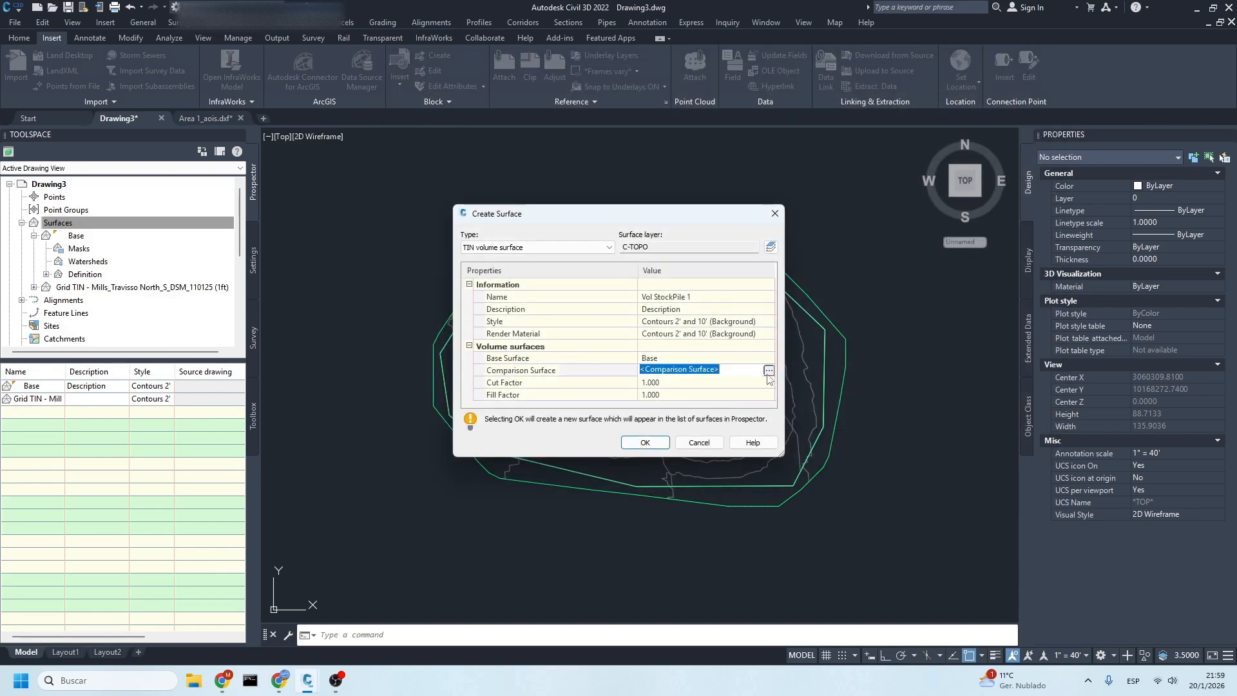
click(769, 371)
click(457, 118)
click(914, 458)
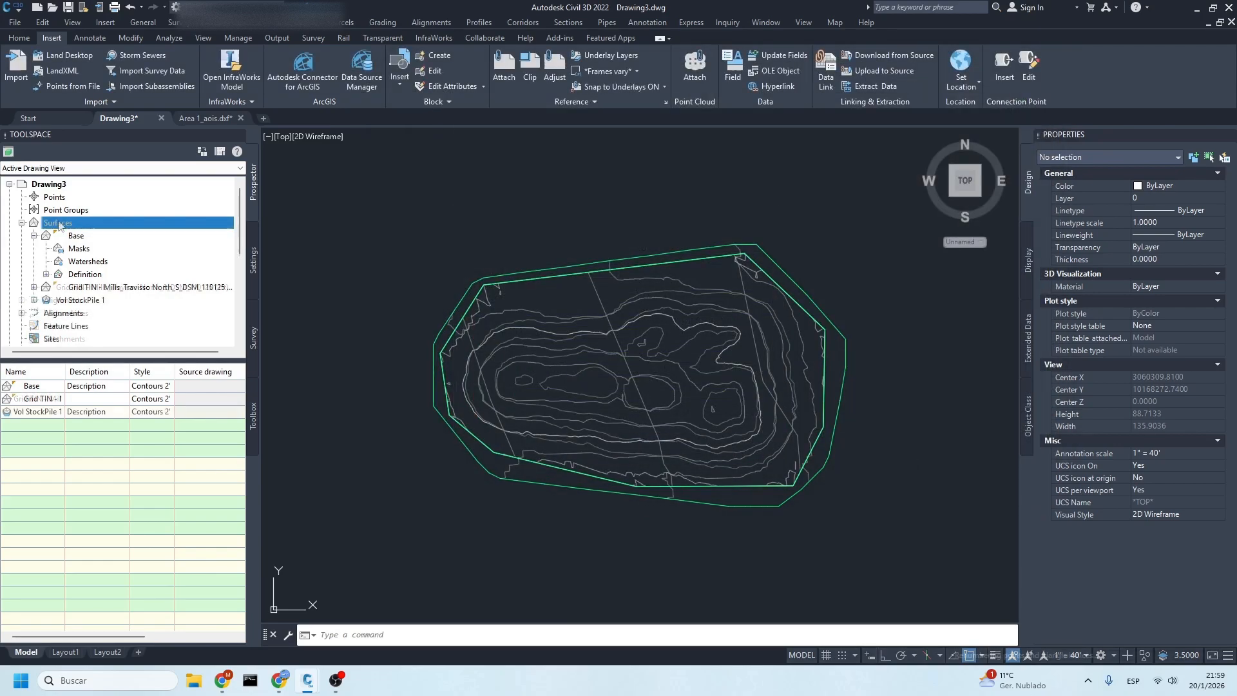
Step: Open the surface properties of Vol StockPile 1 and examine the adjusted fill and net volumes in its volume statistics
right_click(172, 299)
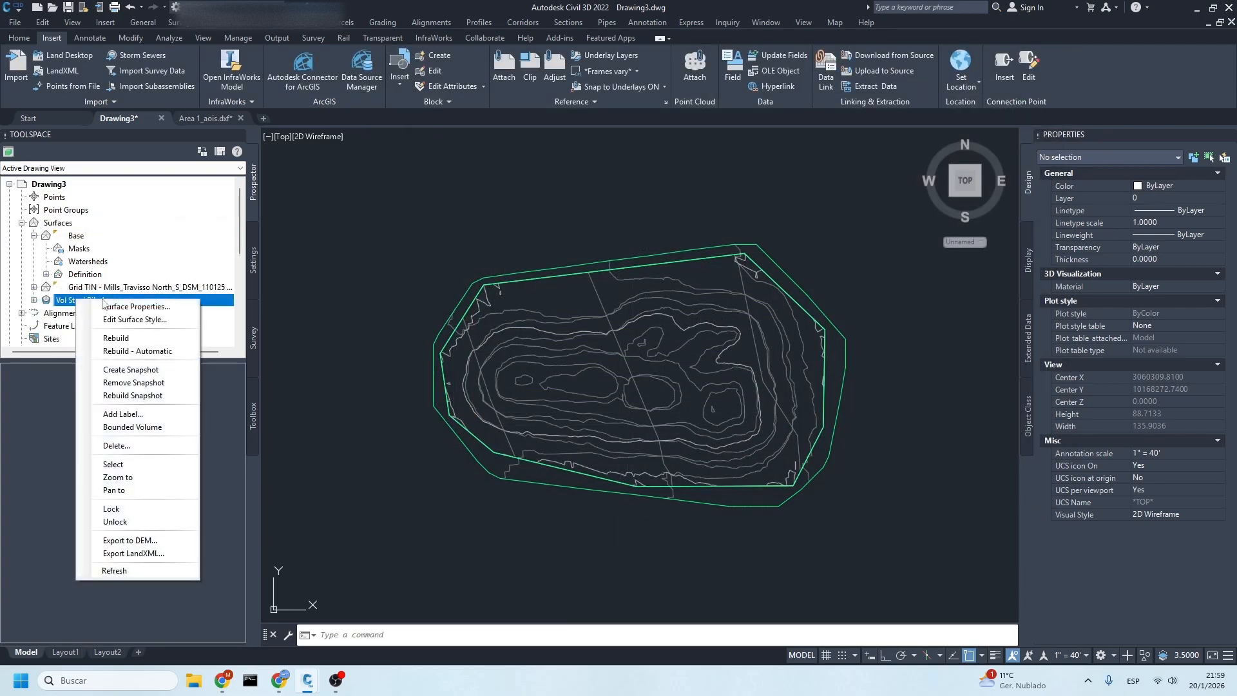
click(207, 305)
click(548, 170)
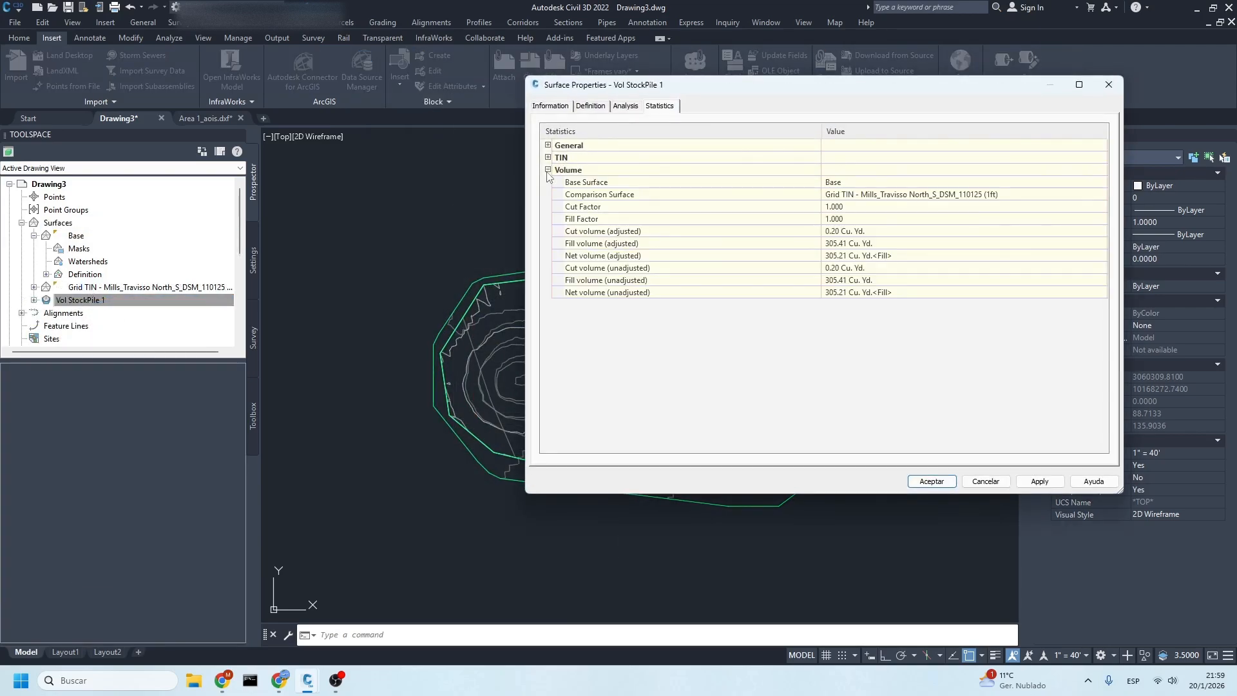
click(847, 245)
drag(883, 83, 579, 90)
click(361, 264)
click(552, 264)
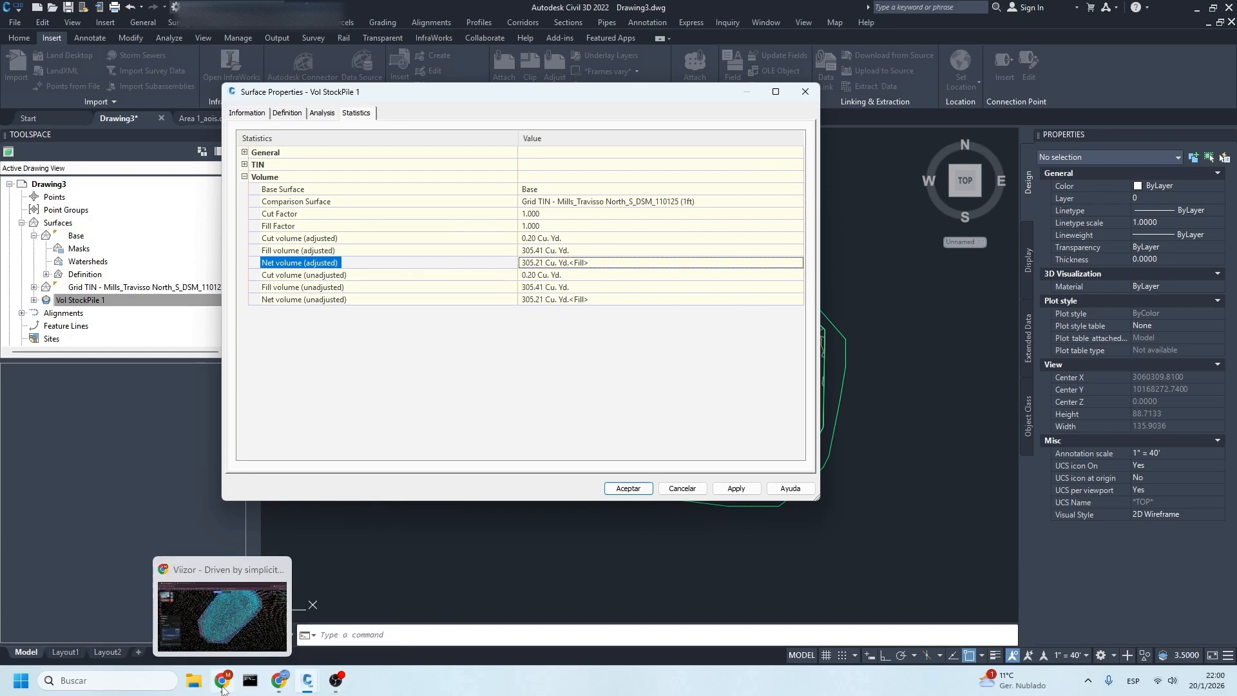
Step: Switch to Viizor, compare the Crushed Stone 1 fill and net volumes with the Civil 3D values, and inspect the stockpile TIN in 3D
click(222, 681)
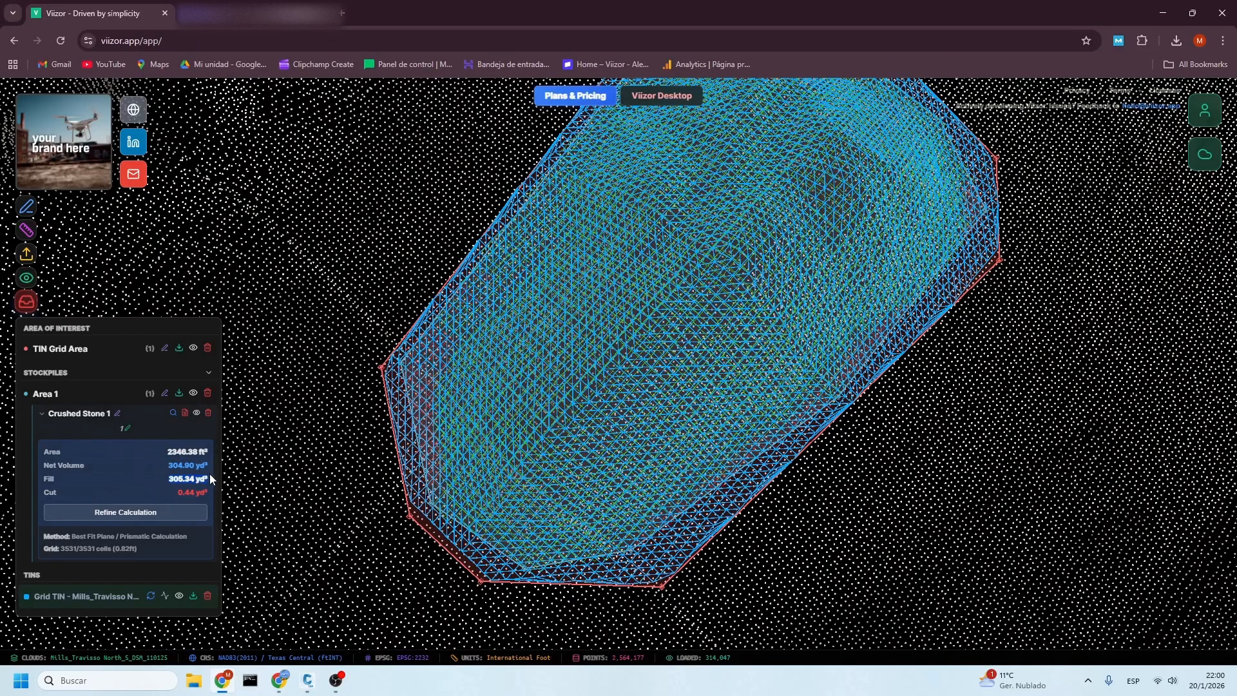
click(184, 475)
scroll(552, 430, down, 1)
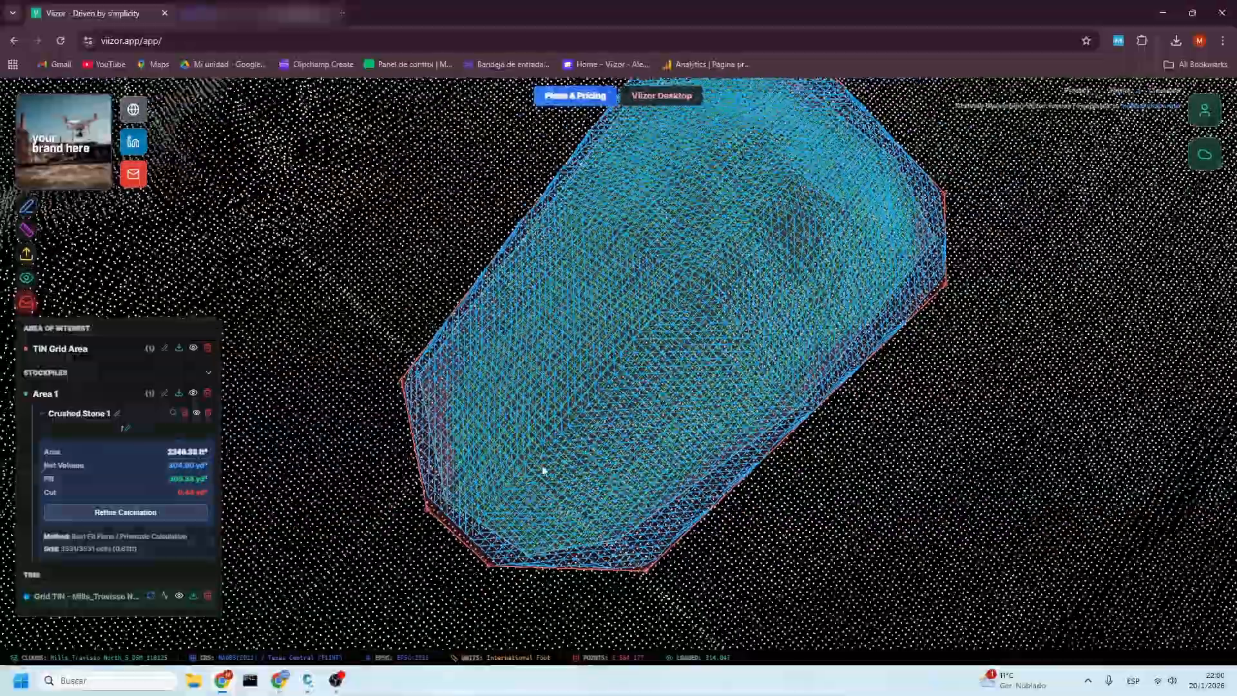
drag(544, 470, 815, 293)
drag(701, 369, 690, 460)
drag(483, 378, 1038, 290)
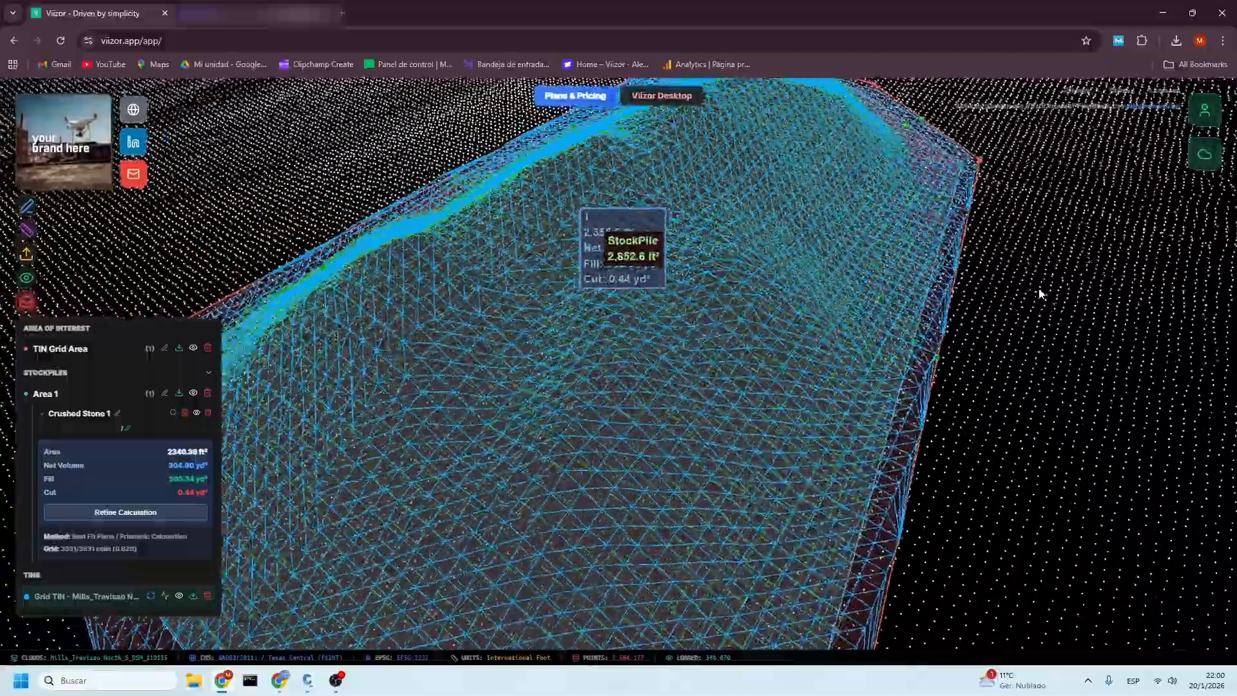
drag(521, 414, 718, 257)
scroll(894, 429, down, 5)
Step: Save the current state of the Stockpiles Calculation project as a version titled StockPile 1
click(1206, 112)
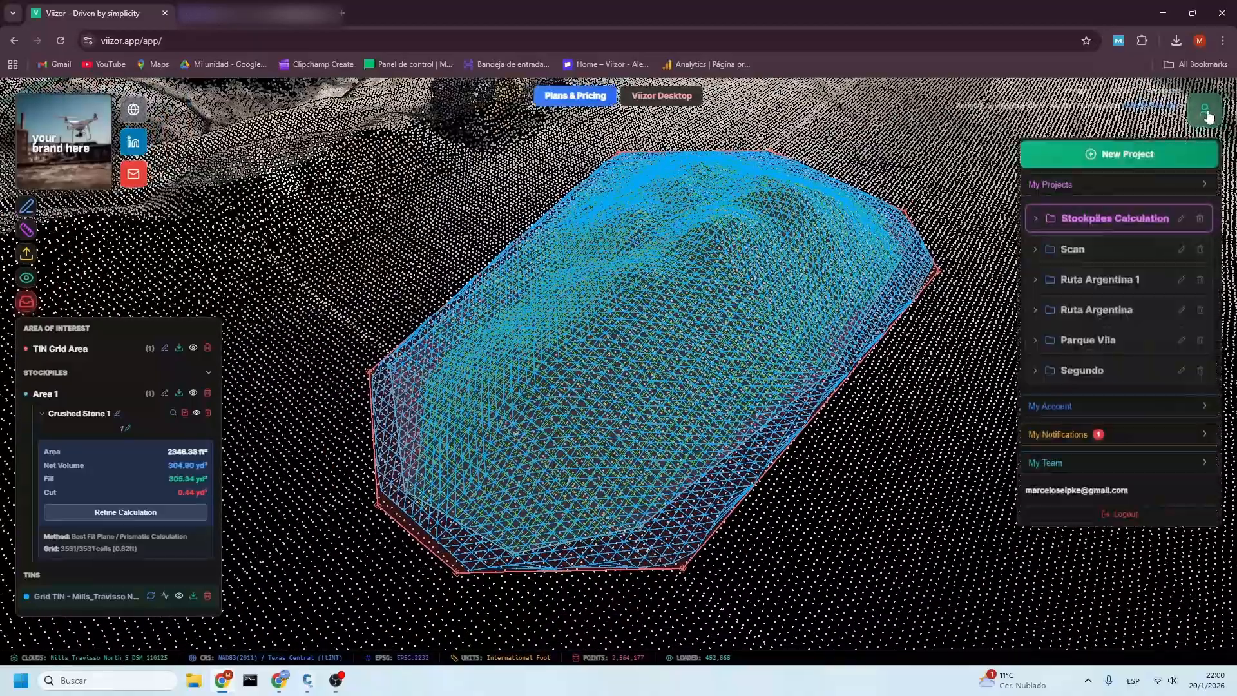
click(1035, 218)
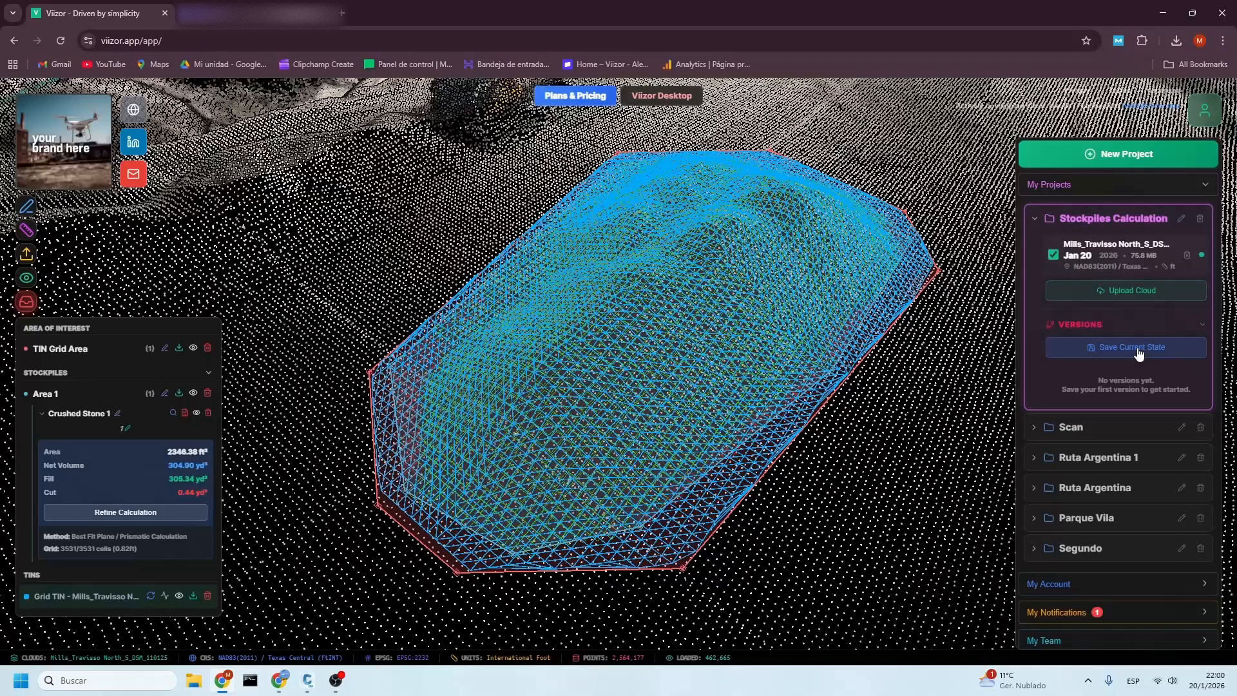
click(1134, 350)
text(StockPile 1)
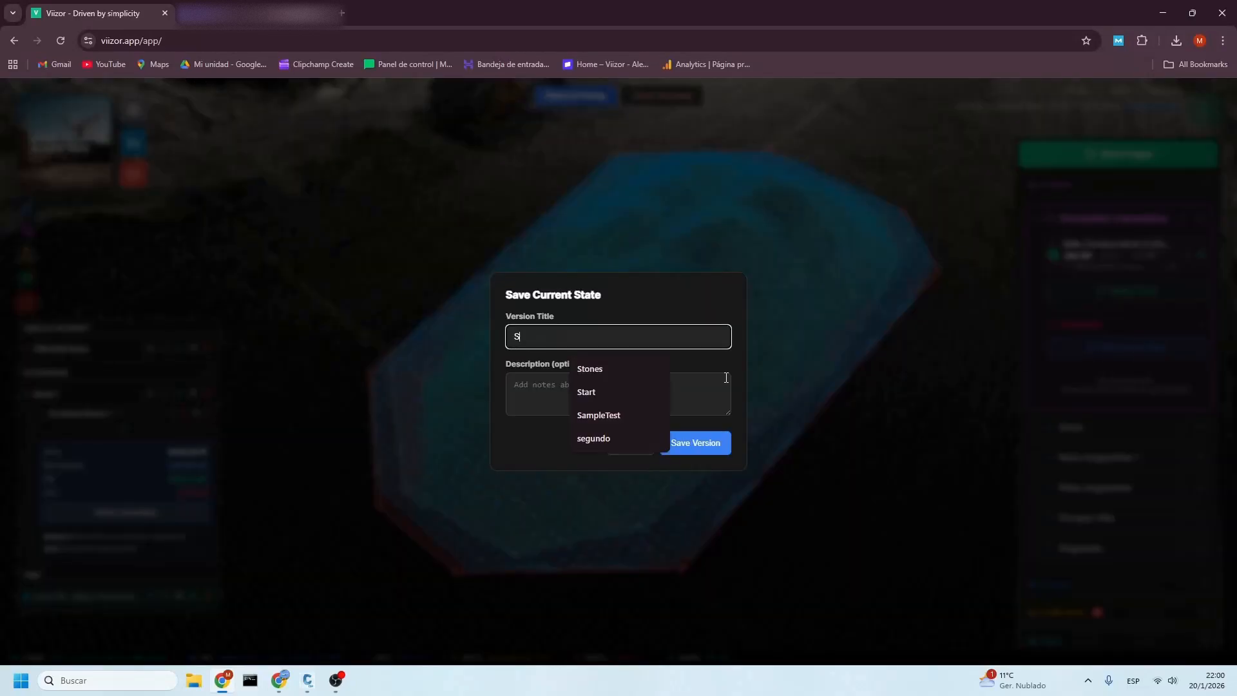
click(691, 446)
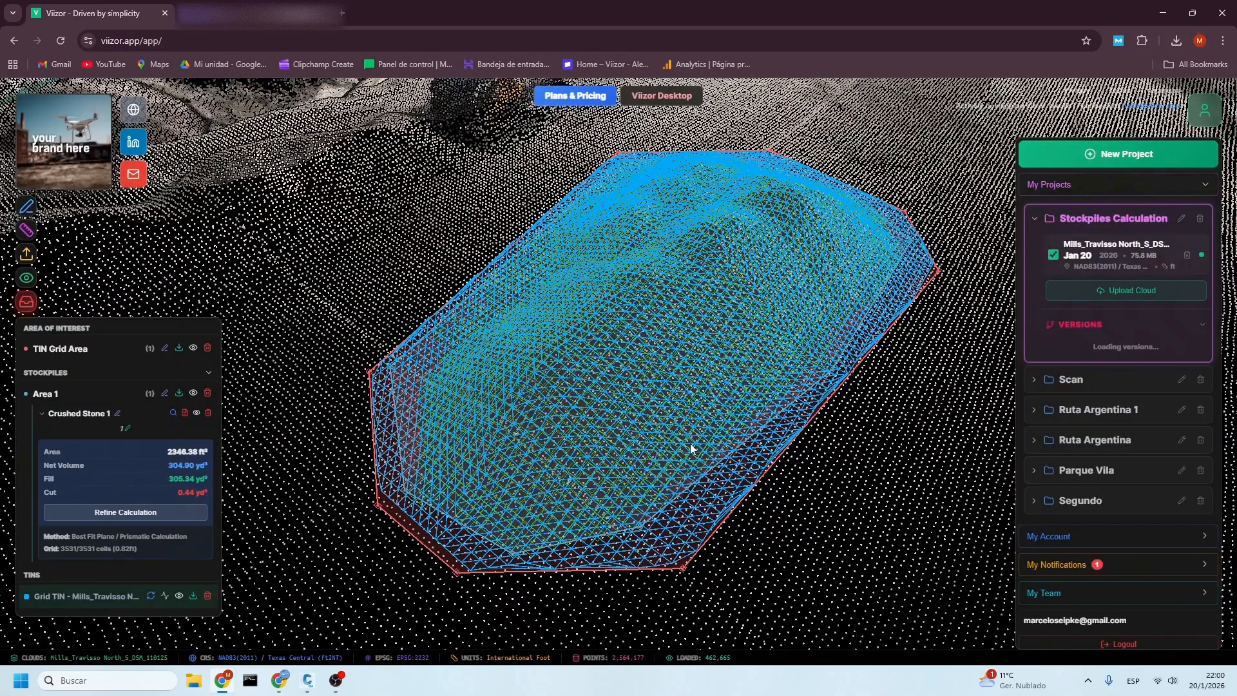
Step: Start a volume analysis report for Crushed Stone 1 with project name StockPile 1, client ImmersiveLogci and project number 001
click(185, 413)
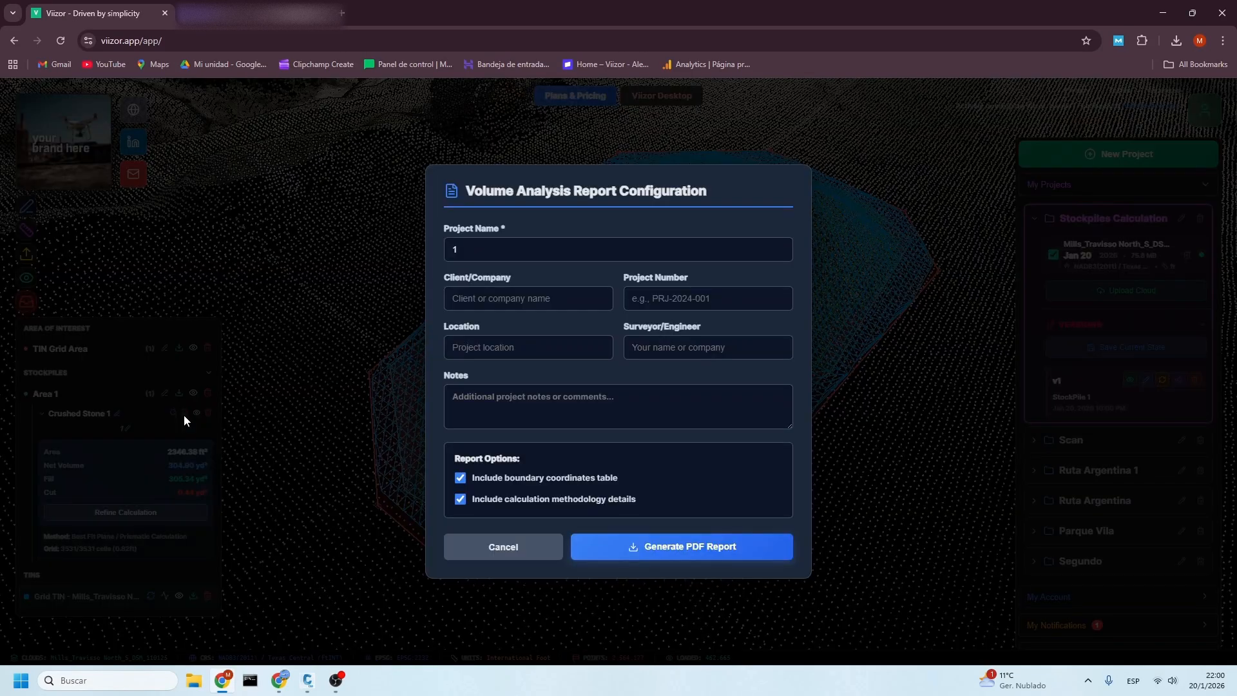
double_click(493, 244)
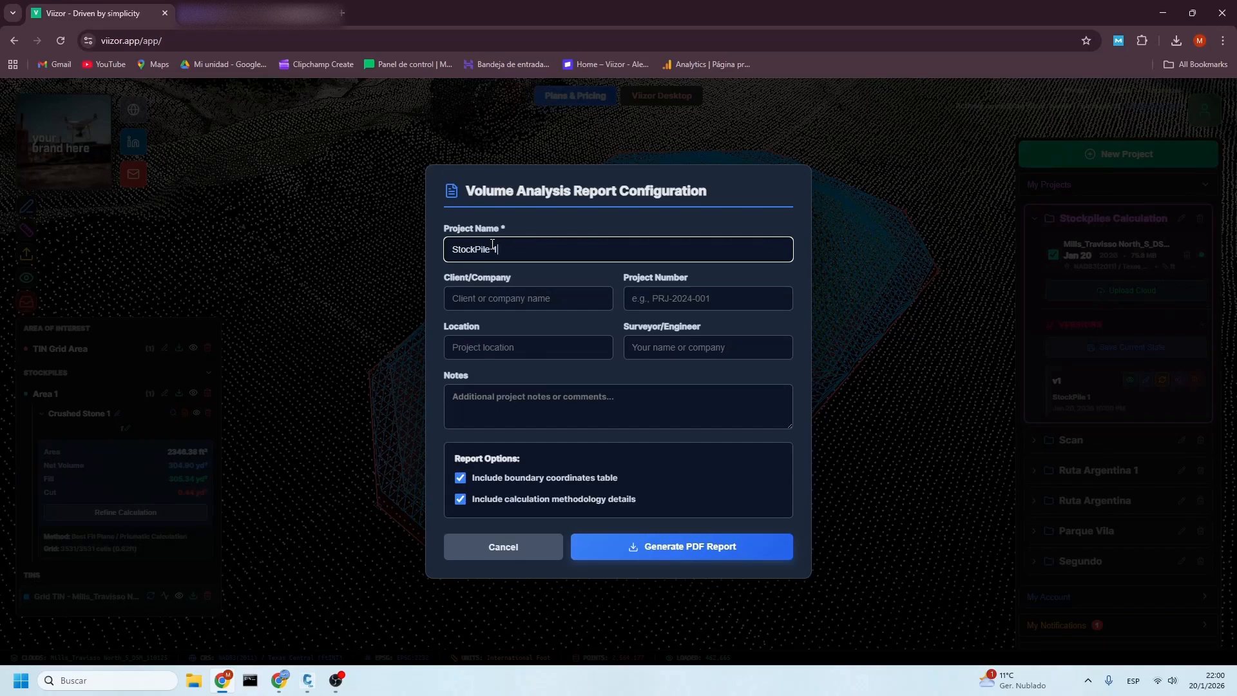
click(508, 299)
text(ImmersiveLogci)
click(688, 303)
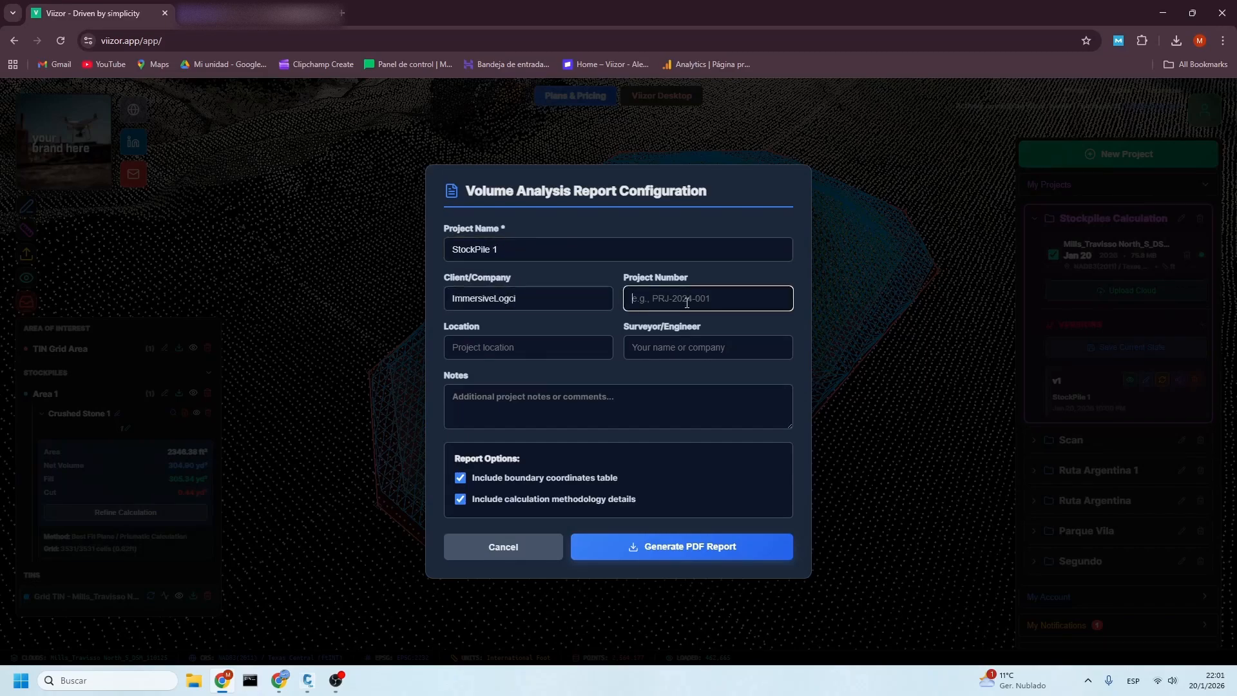
text(001)
Step: Enter Portugal as the report location and ImmersiveLogic as the surveyor, and generate the PDF report
click(528, 347)
text(Portugal)
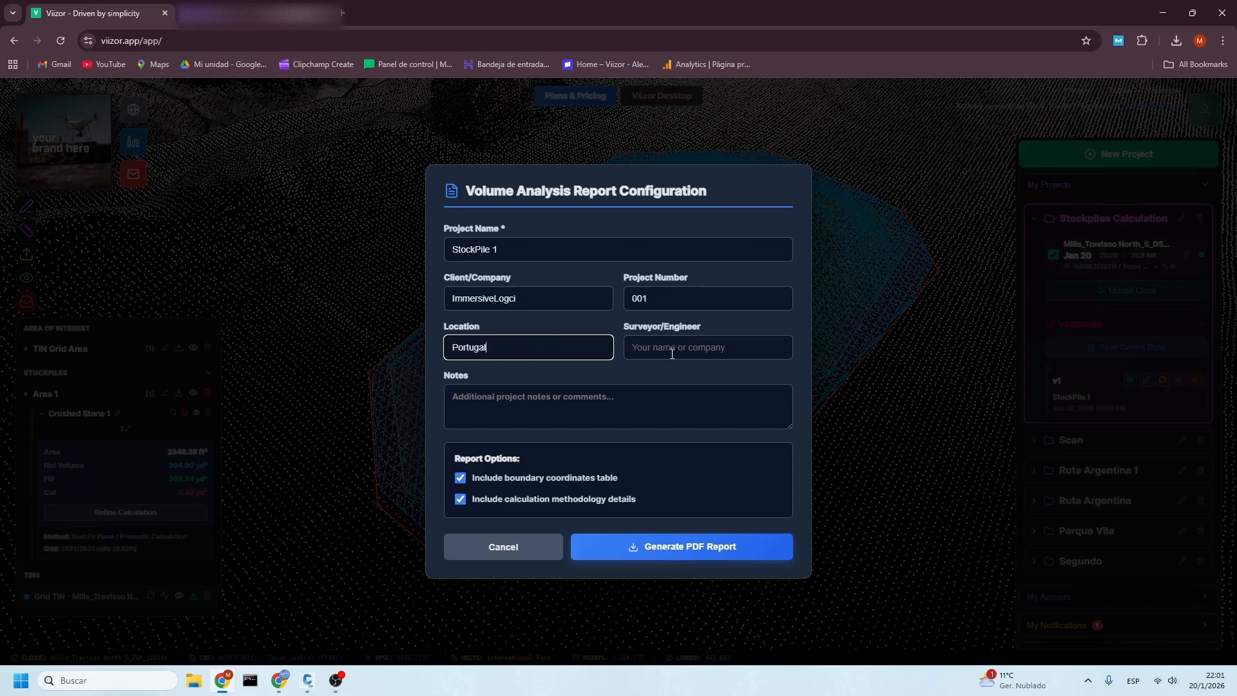
click(710, 345)
text(ImmersiveLogic)
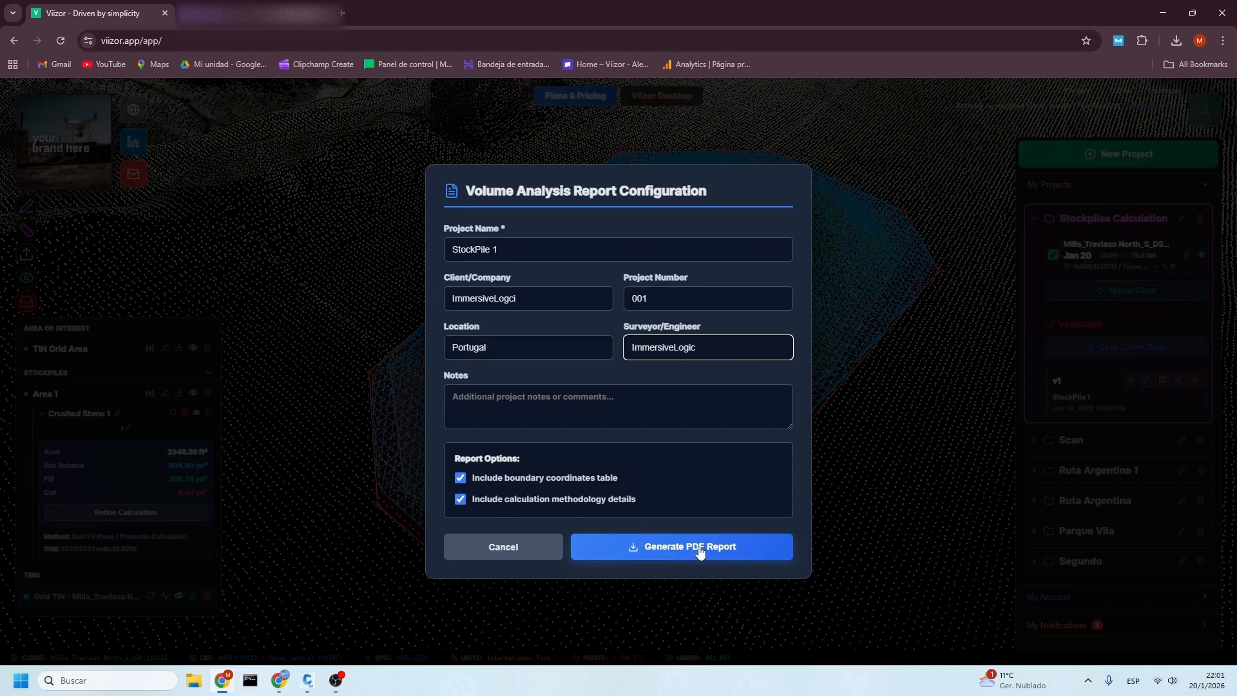
click(700, 552)
Step: Open the generated PDF report and review its volume results, material density and total weight
click(1084, 72)
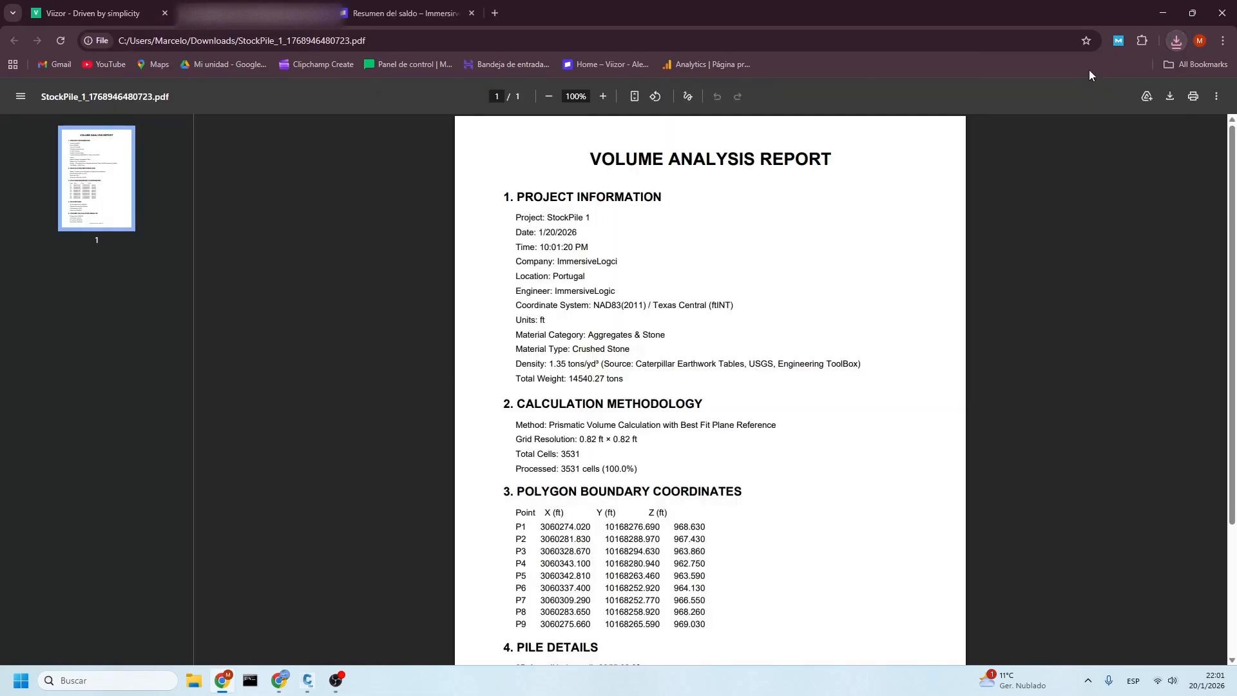
scroll(705, 319, down, 3)
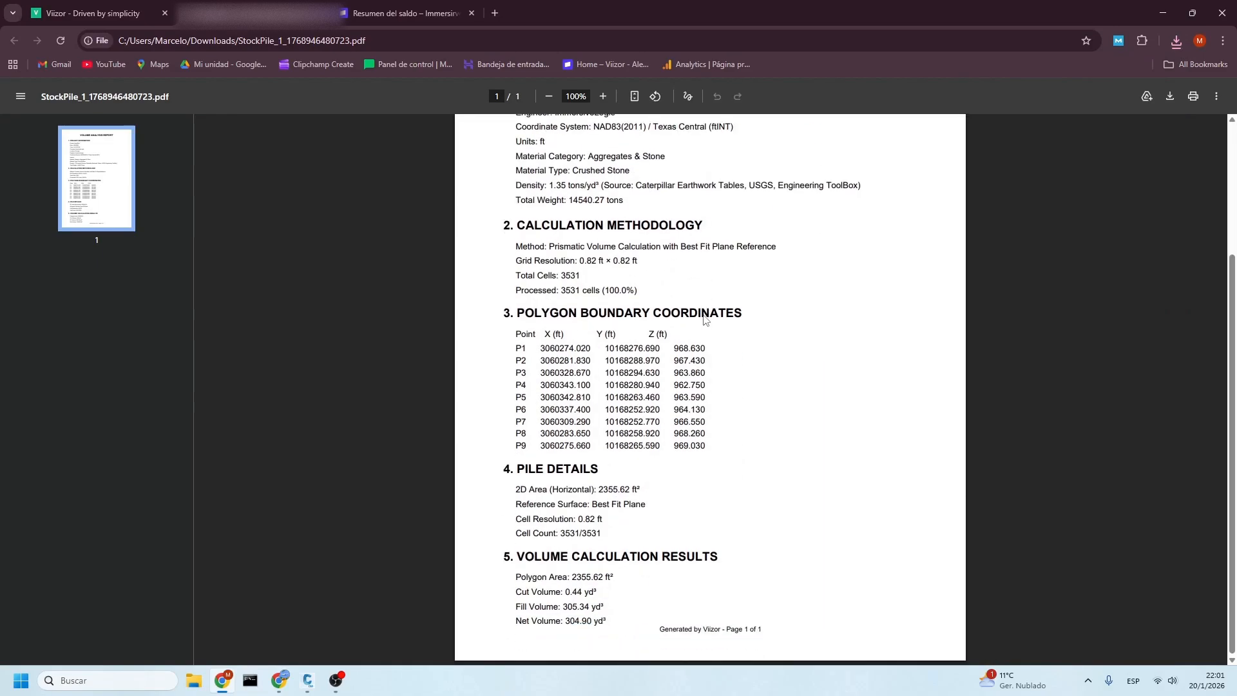
scroll(595, 614, up, 3)
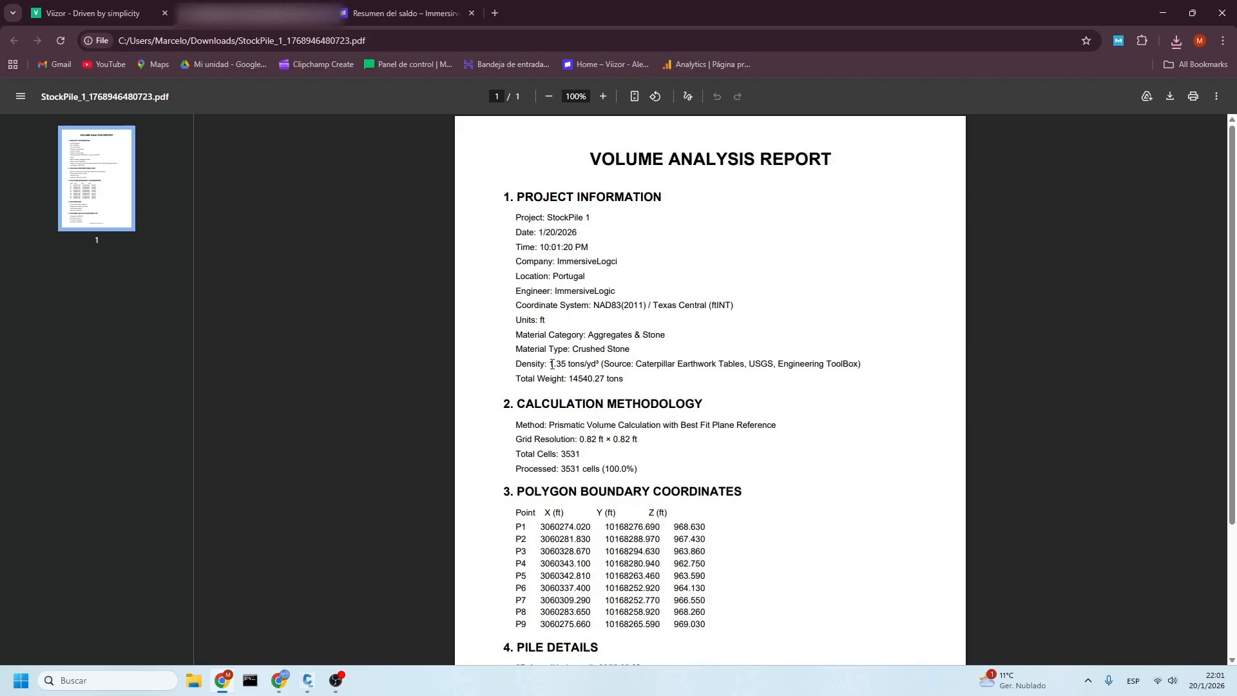
drag(552, 364, 635, 386)
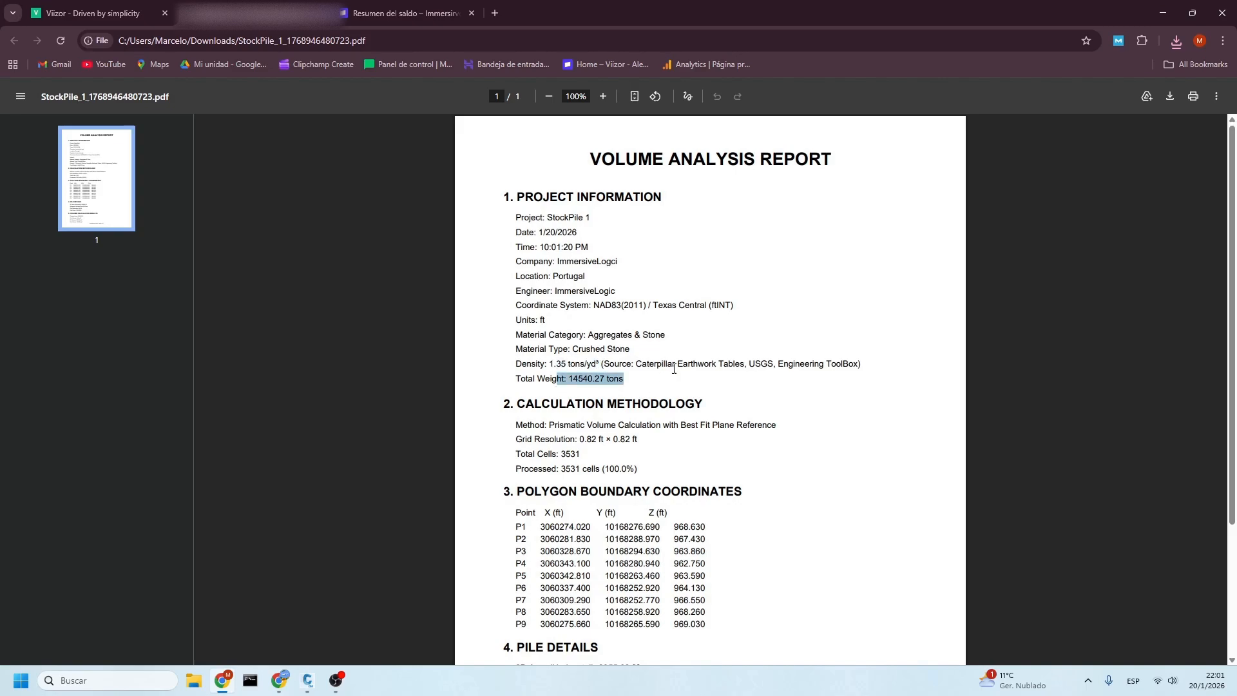
click(674, 369)
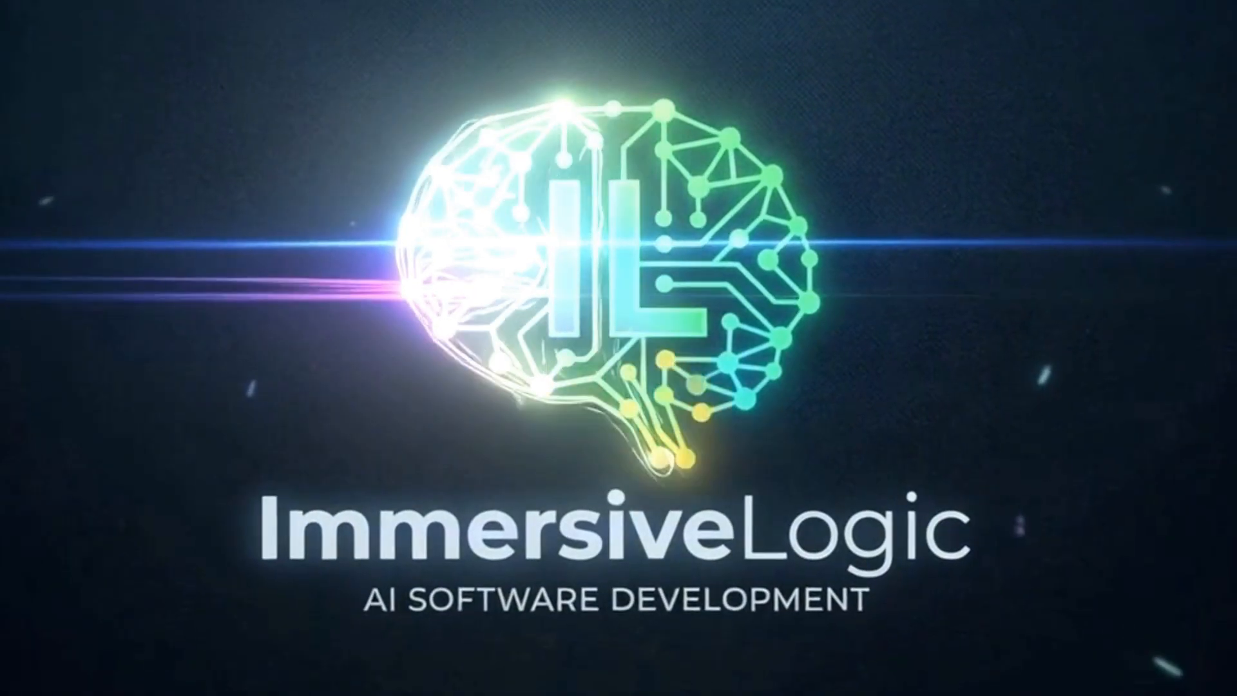